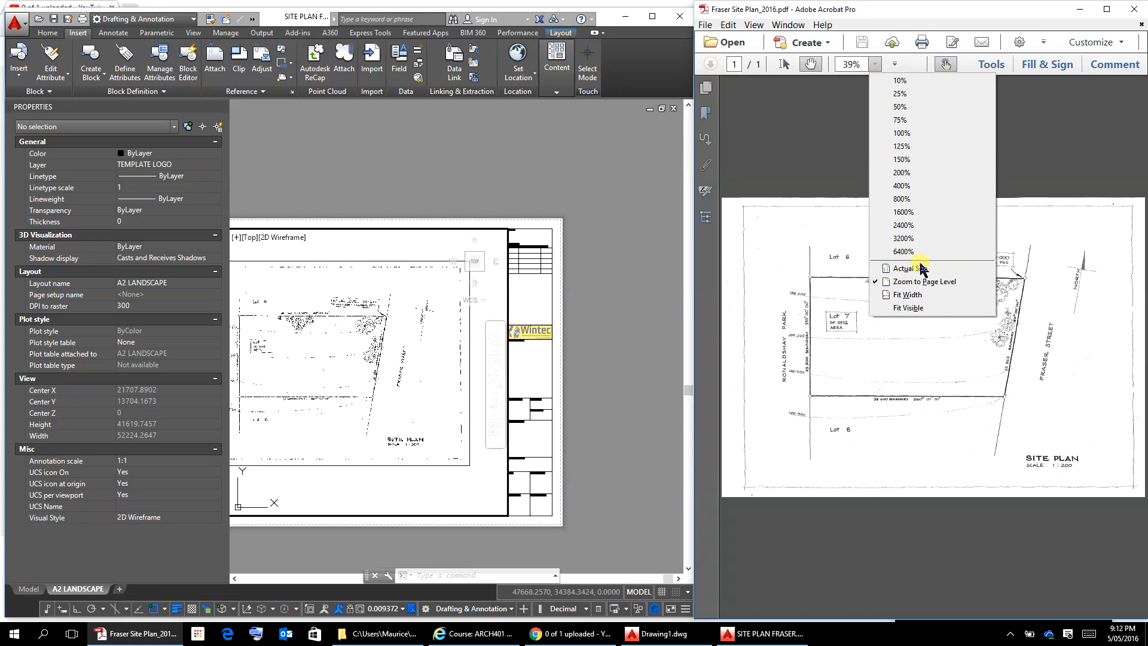
Step: Enlarge the site plan PDF to 200% and examine the length and bearing of Lot 7's boundary along Ronaldshay Park
click(907, 173)
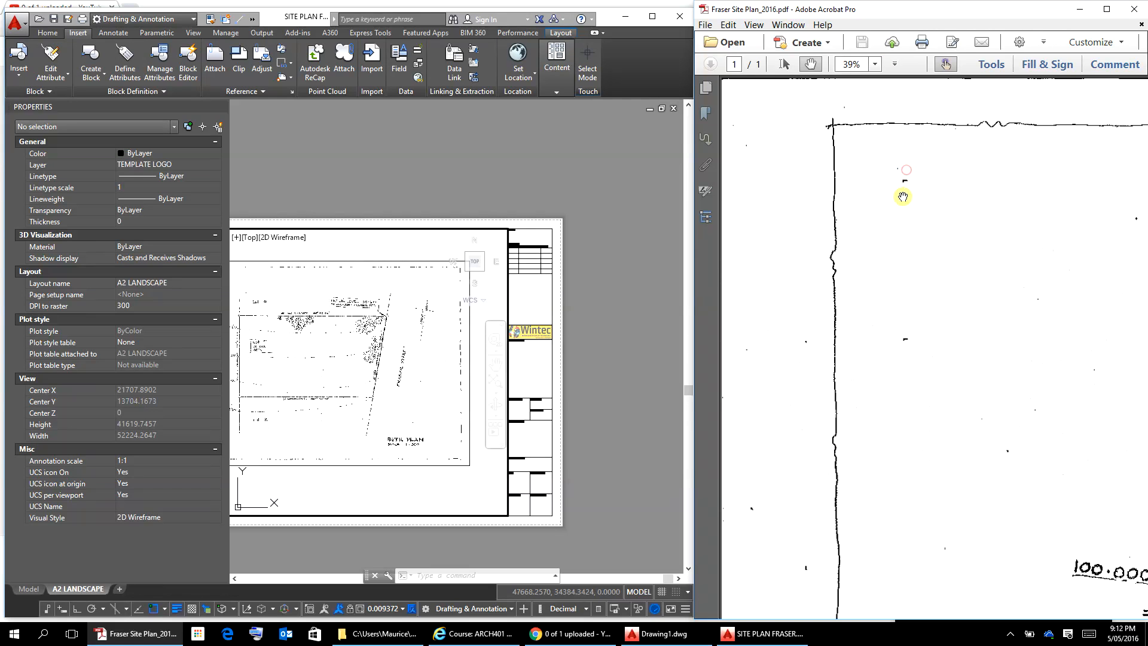
drag(921, 350, 828, 361)
scroll(917, 327, down, 2)
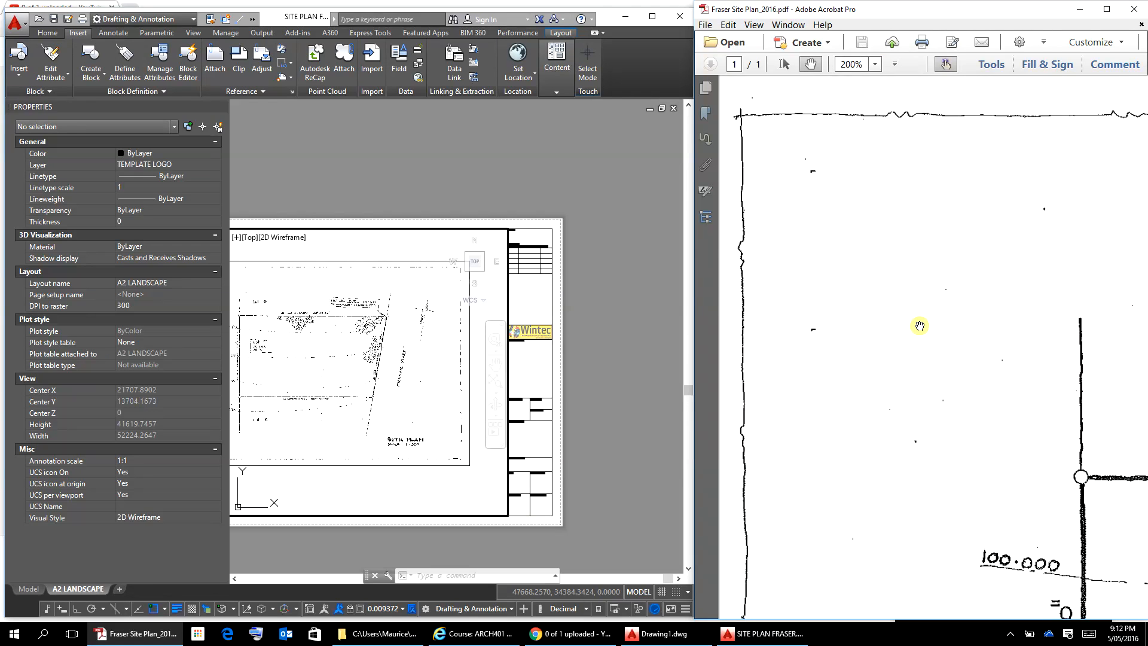
drag(1068, 545, 942, 250)
drag(951, 497, 967, 379)
drag(983, 432, 1016, 462)
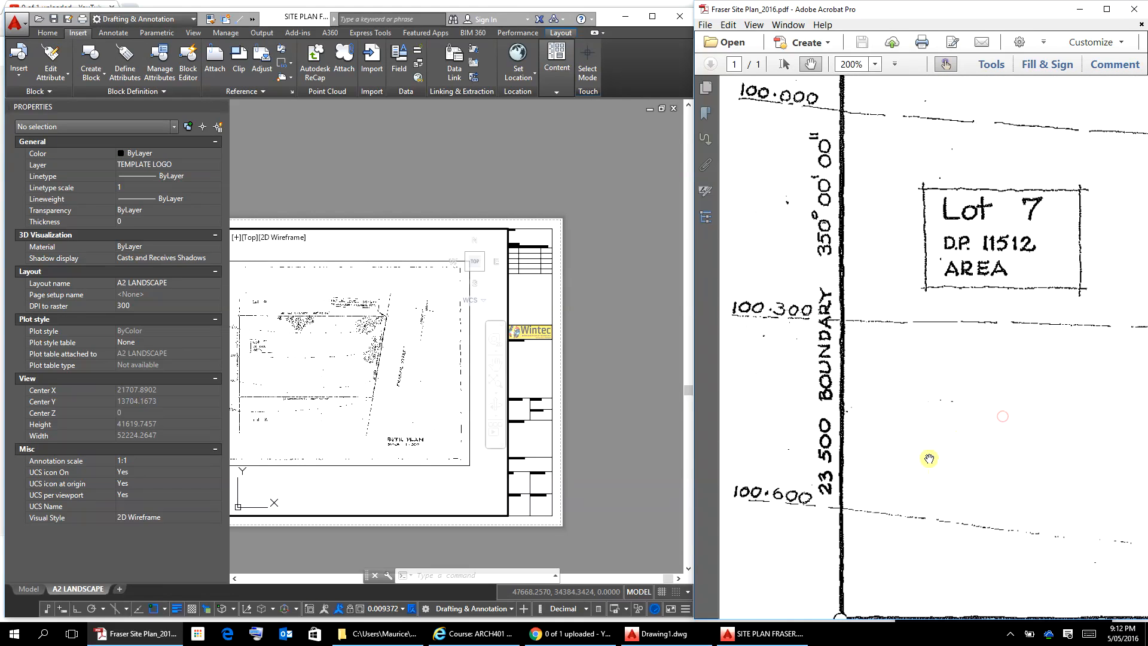
Step: View the site plan PDF at 100% and examine the lengths and bearings of all Lot 7 boundaries, including the Fraser Street side
click(877, 64)
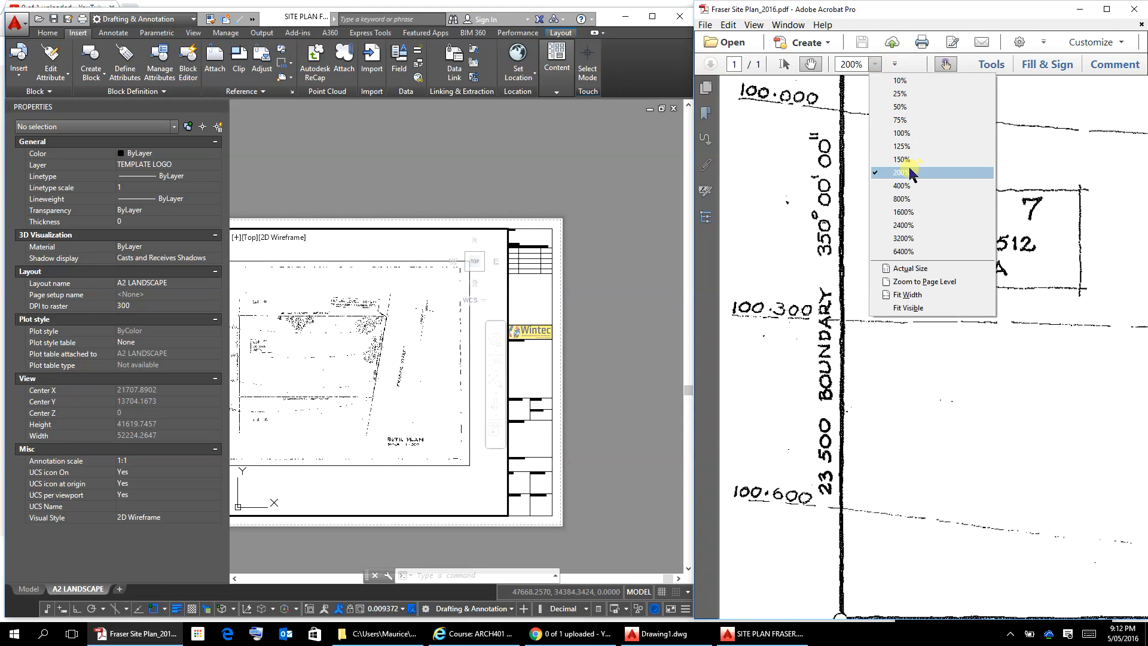
click(902, 133)
drag(981, 236, 762, 454)
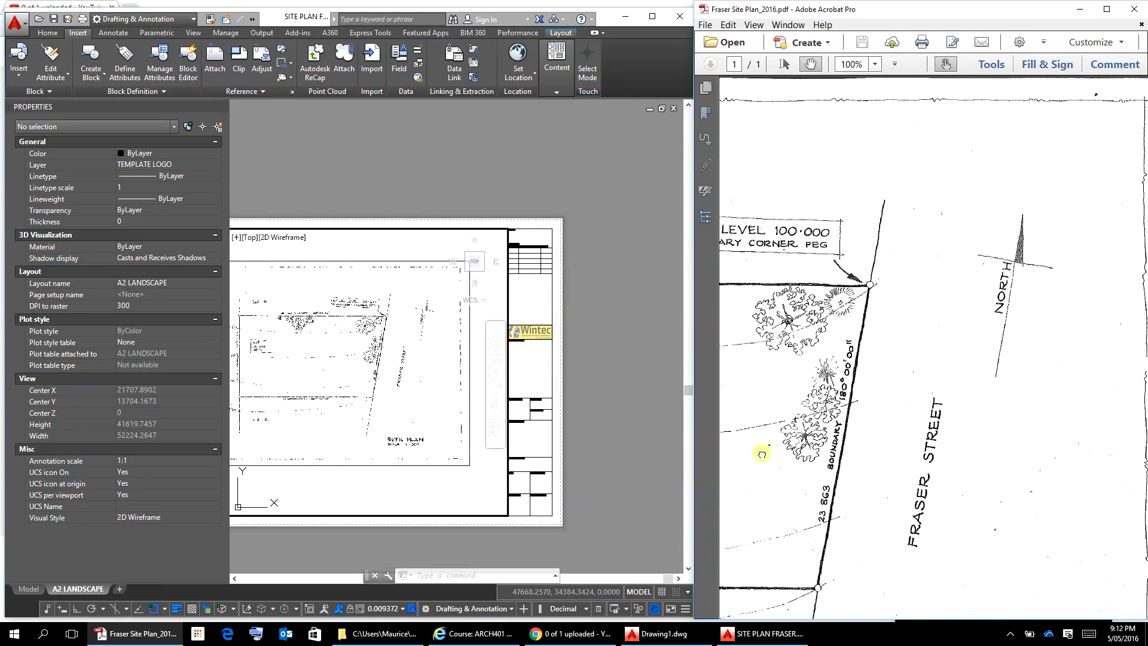
mouse_move(969, 370)
mouse_down()
mouse_move(963, 313)
mouse_move(972, 359)
mouse_move(974, 311)
mouse_move(966, 331)
mouse_move(989, 333)
mouse_move(914, 367)
mouse_move(950, 371)
mouse_move(835, 397)
mouse_move(940, 397)
mouse_move(942, 354)
mouse_move(948, 435)
mouse_move(953, 366)
mouse_move(902, 410)
mouse_move(835, 392)
mouse_move(935, 379)
mouse_move(952, 389)
mouse_move(819, 358)
mouse_move(845, 349)
mouse_move(819, 355)
mouse_up()
drag(933, 358, 807, 363)
drag(910, 368, 807, 374)
mouse_move(909, 367)
mouse_down()
mouse_move(889, 370)
mouse_move(908, 347)
mouse_up()
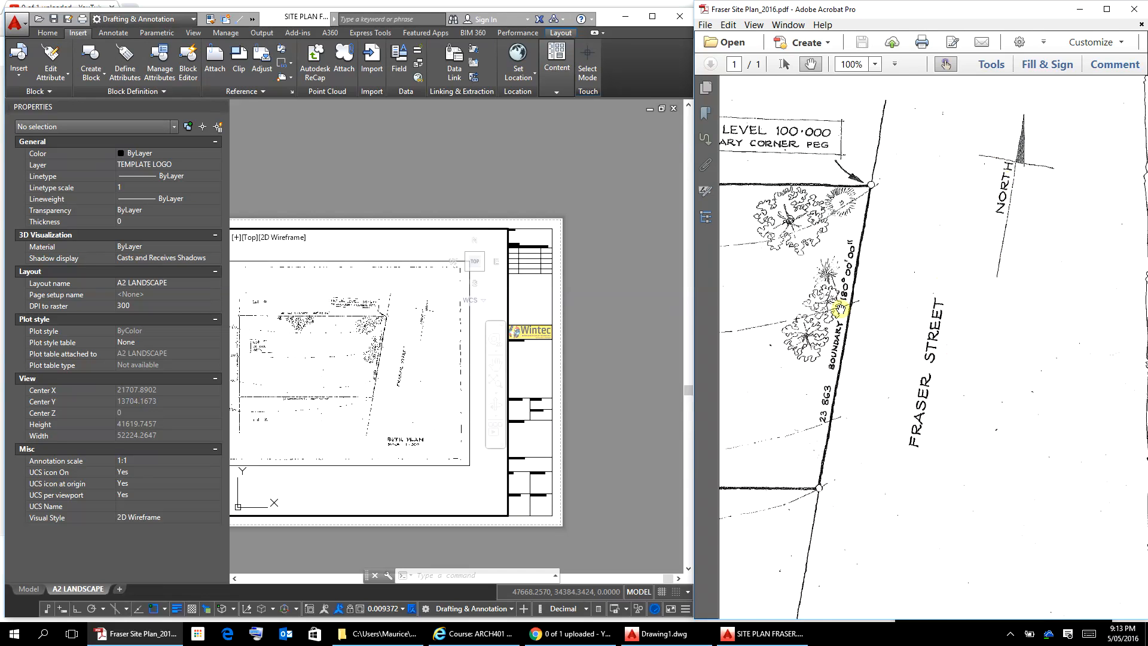
drag(784, 334, 904, 353)
drag(863, 389, 954, 349)
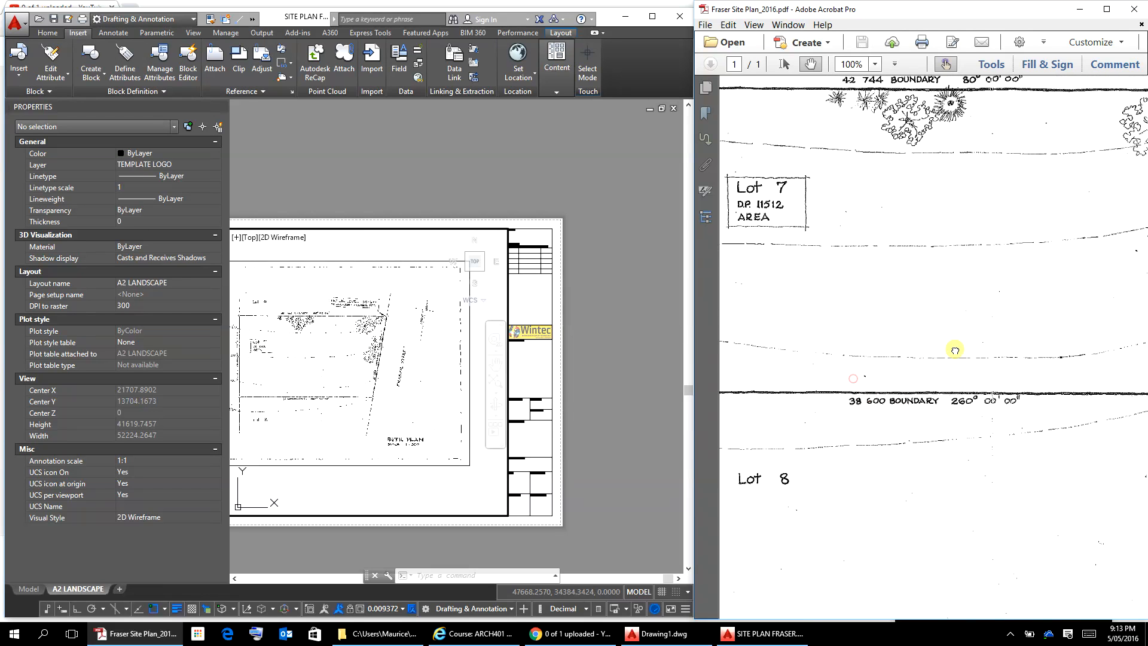
drag(855, 356, 880, 352)
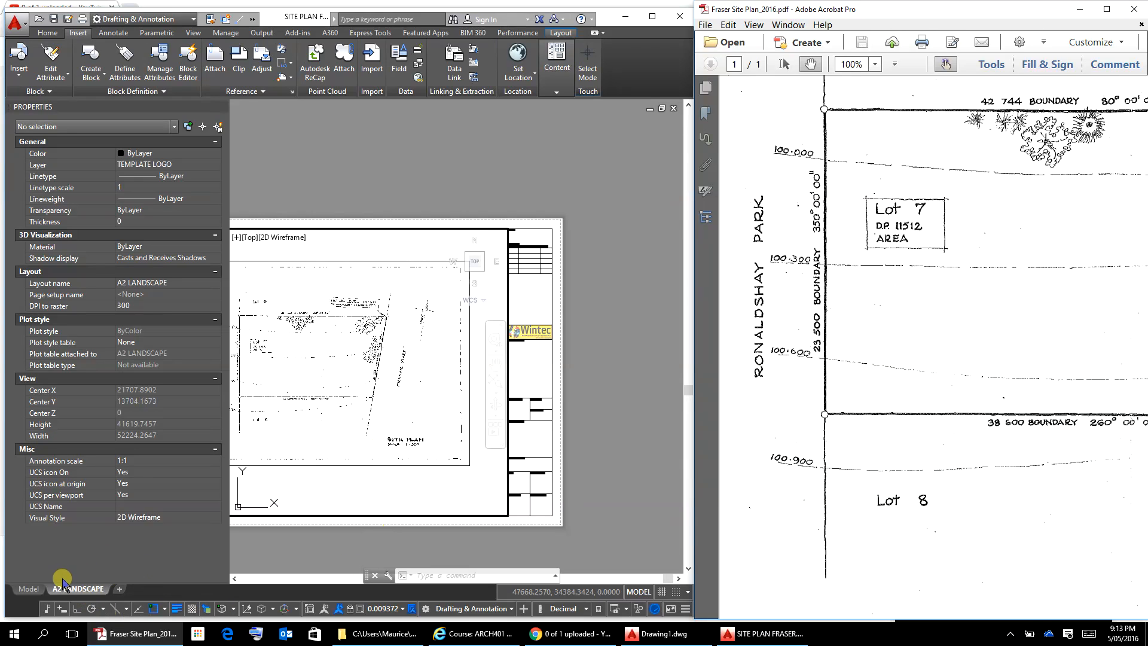
Step: Switch to AutoCAD, maximize its window and create a new layer named IMAGE
click(310, 415)
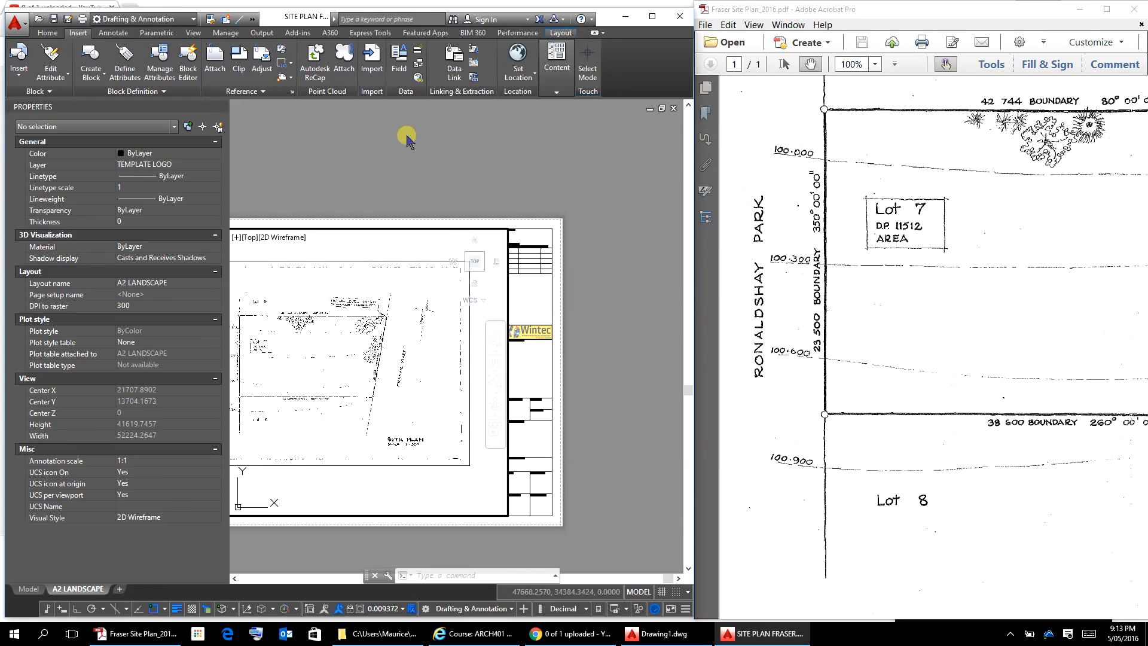
click(652, 17)
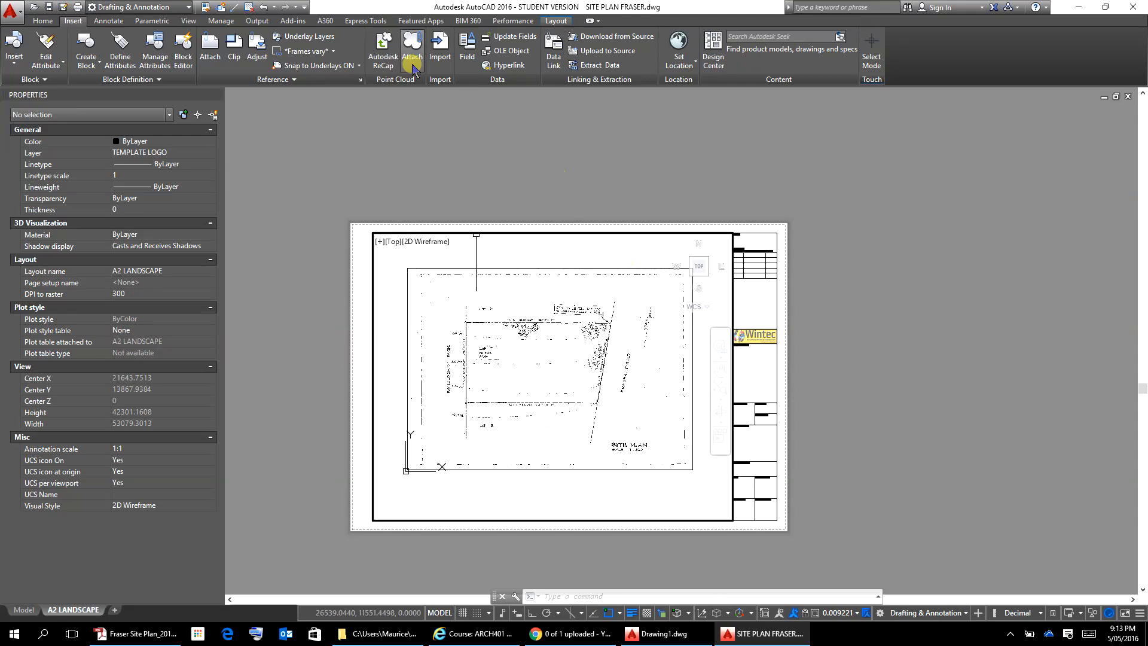
click(42, 21)
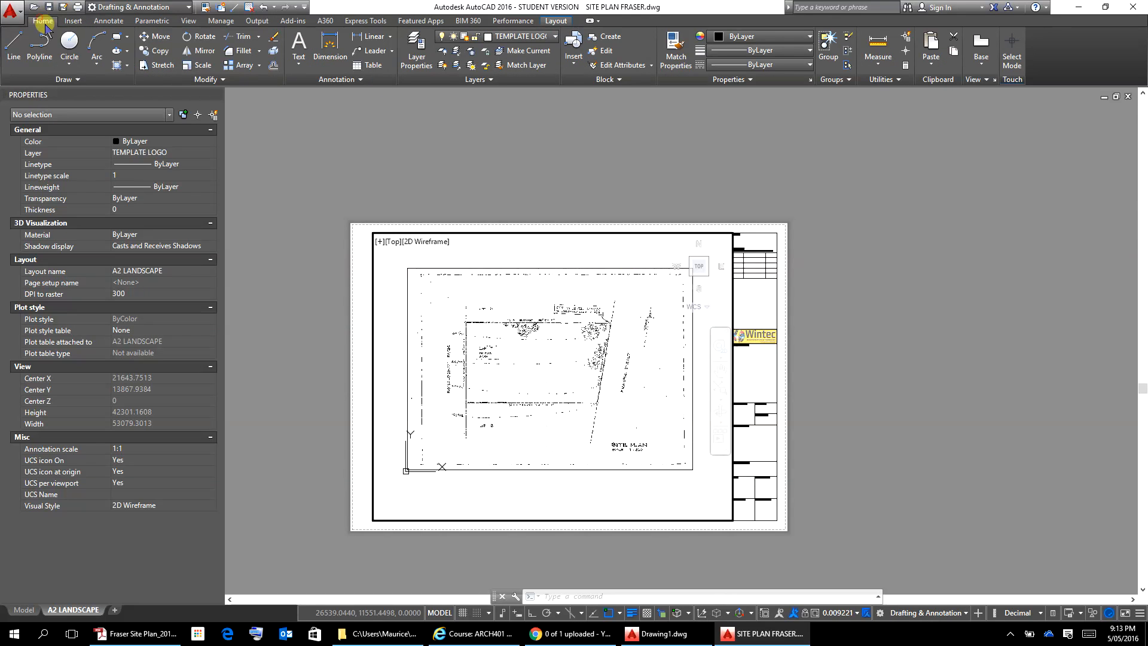
click(416, 68)
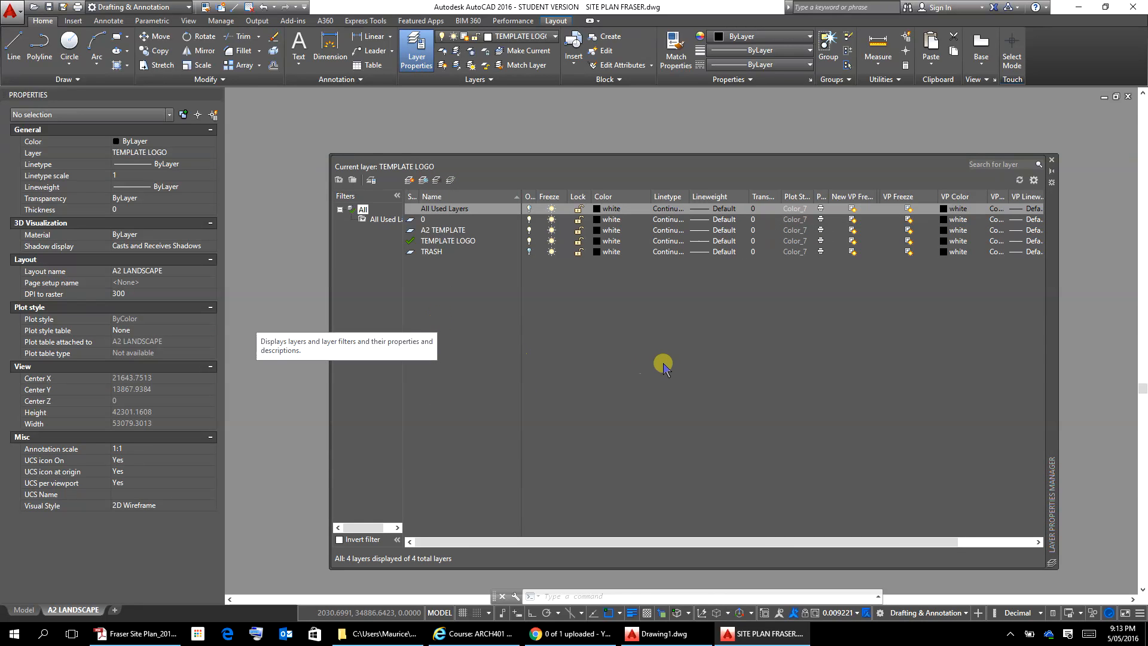
right_click(457, 312)
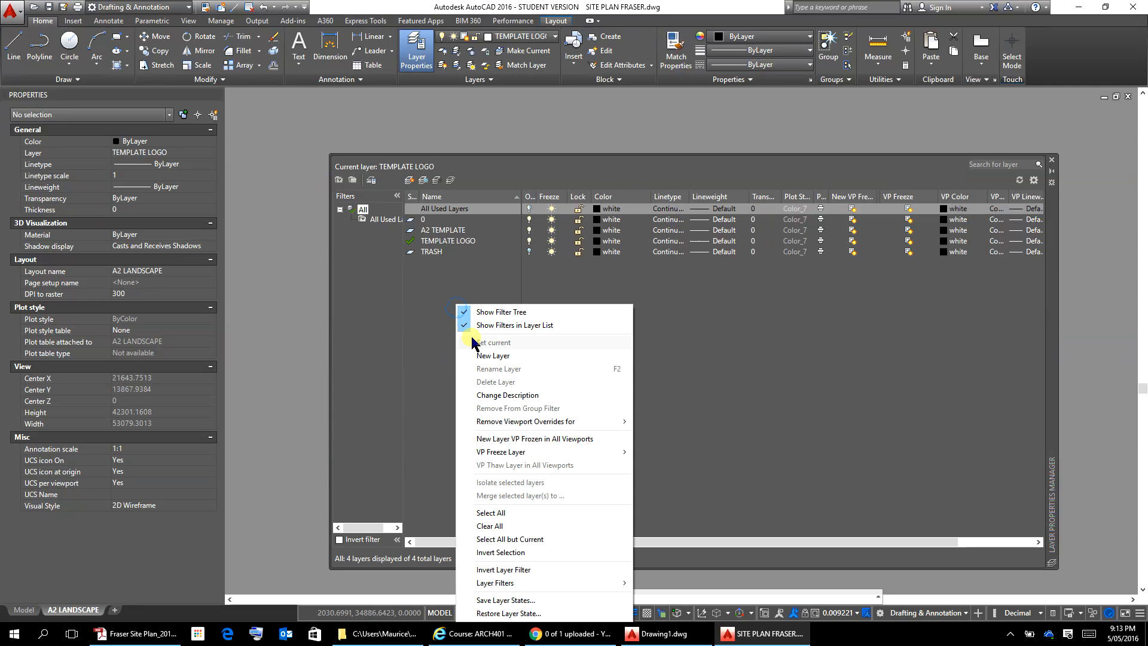
click(487, 355)
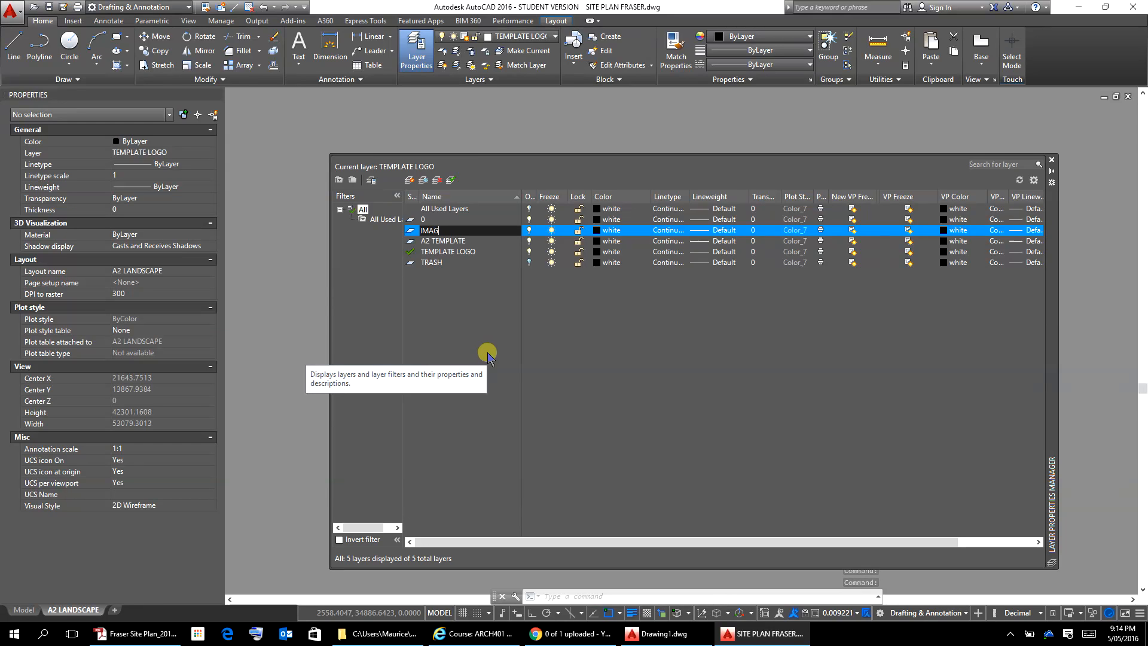
text(IMAGE)
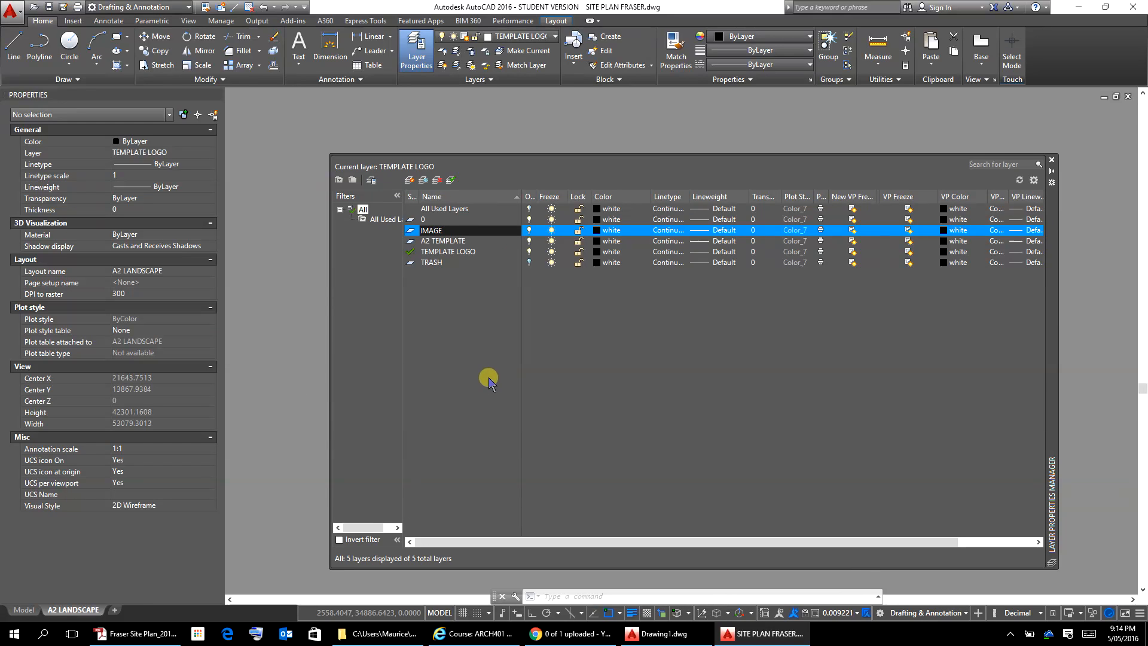
click(476, 372)
Step: Create another layer named BOUNDARIES and close the layer manager
right_click(461, 360)
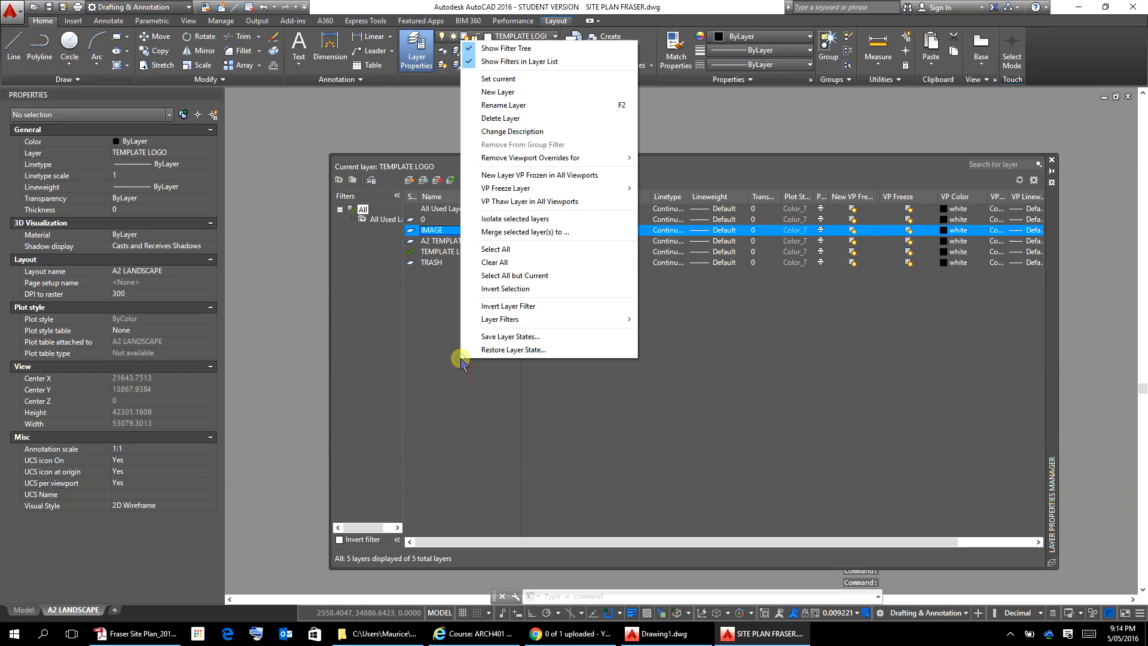
click(495, 97)
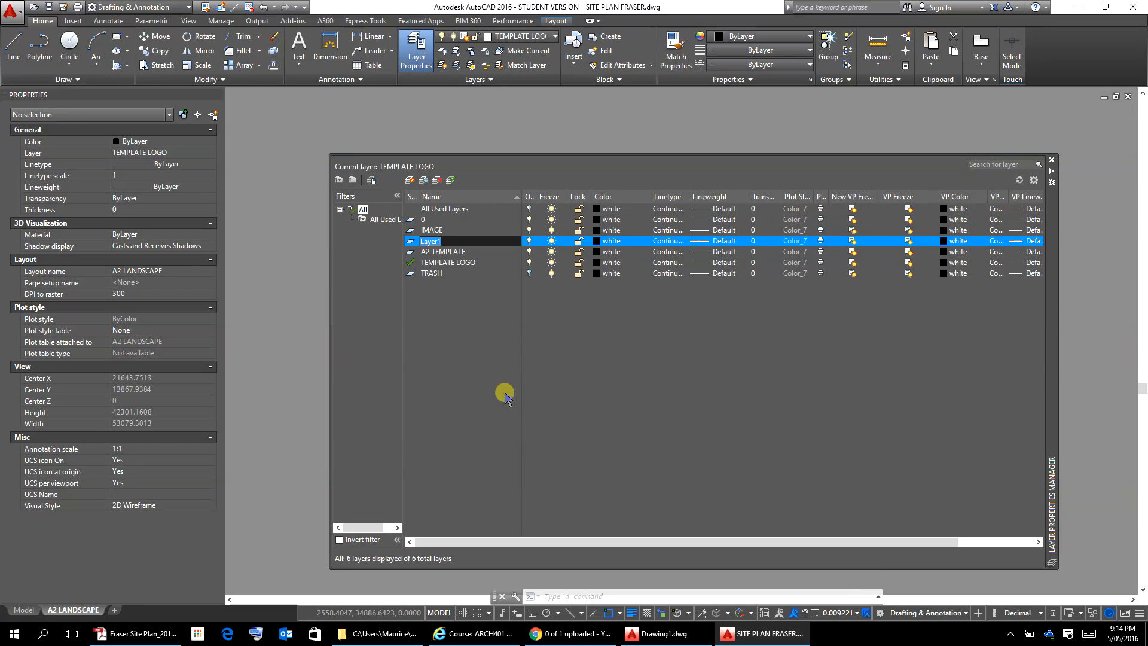
text(BOUNDARIES)
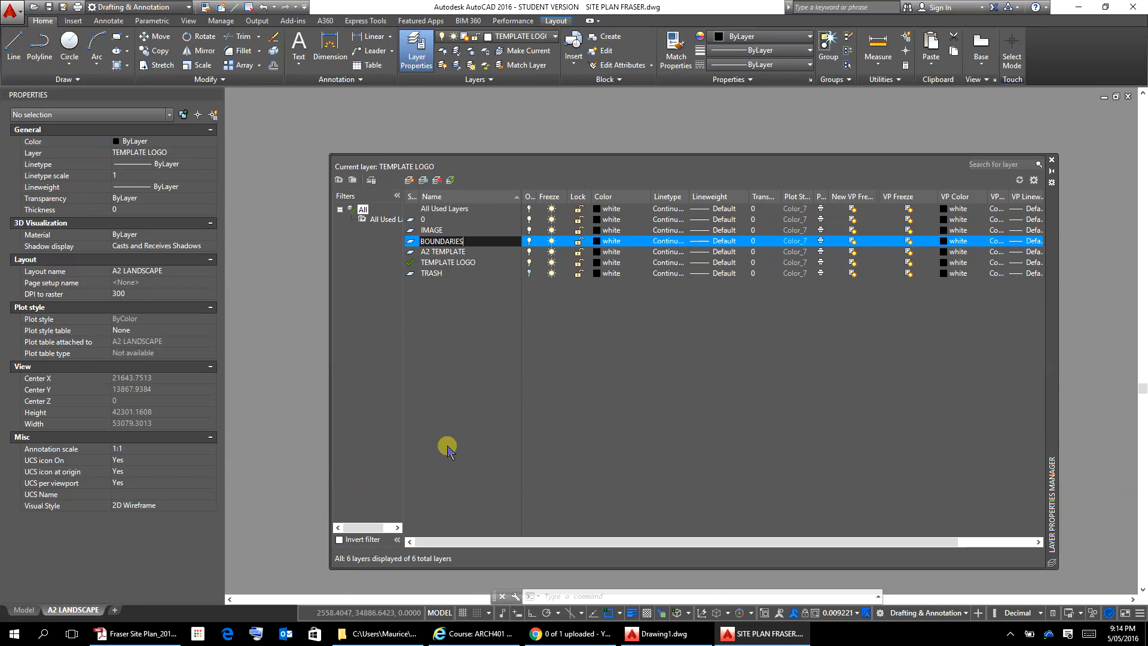
click(481, 330)
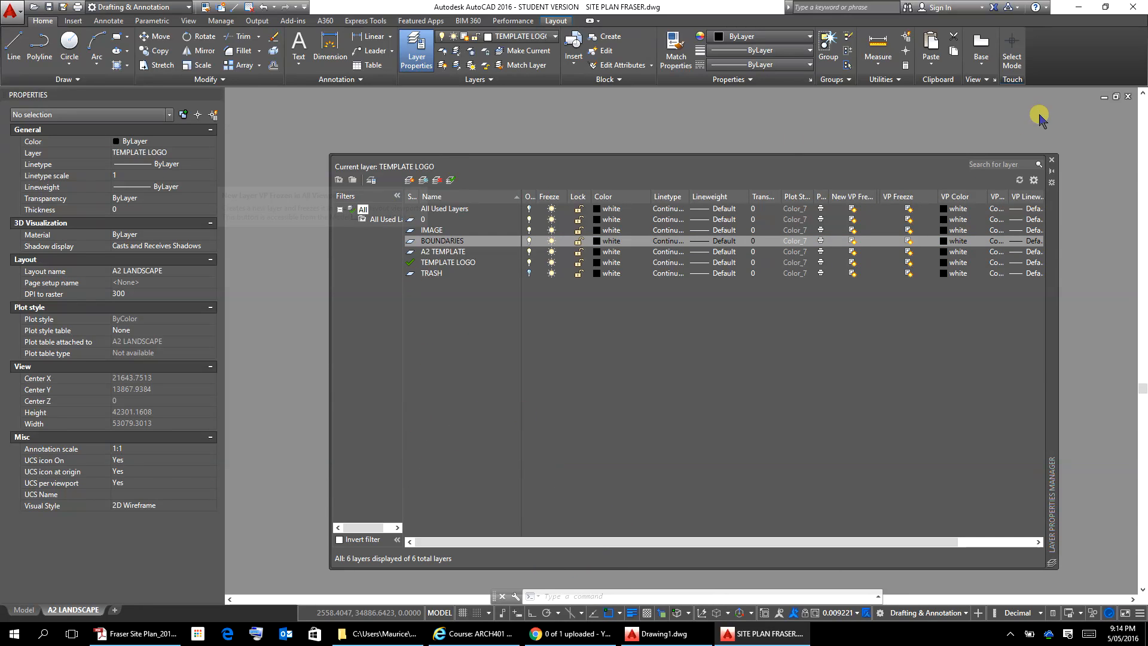
click(1051, 160)
Step: Move the site plan raster image in the layout's viewport onto the IMAGE layer
click(650, 269)
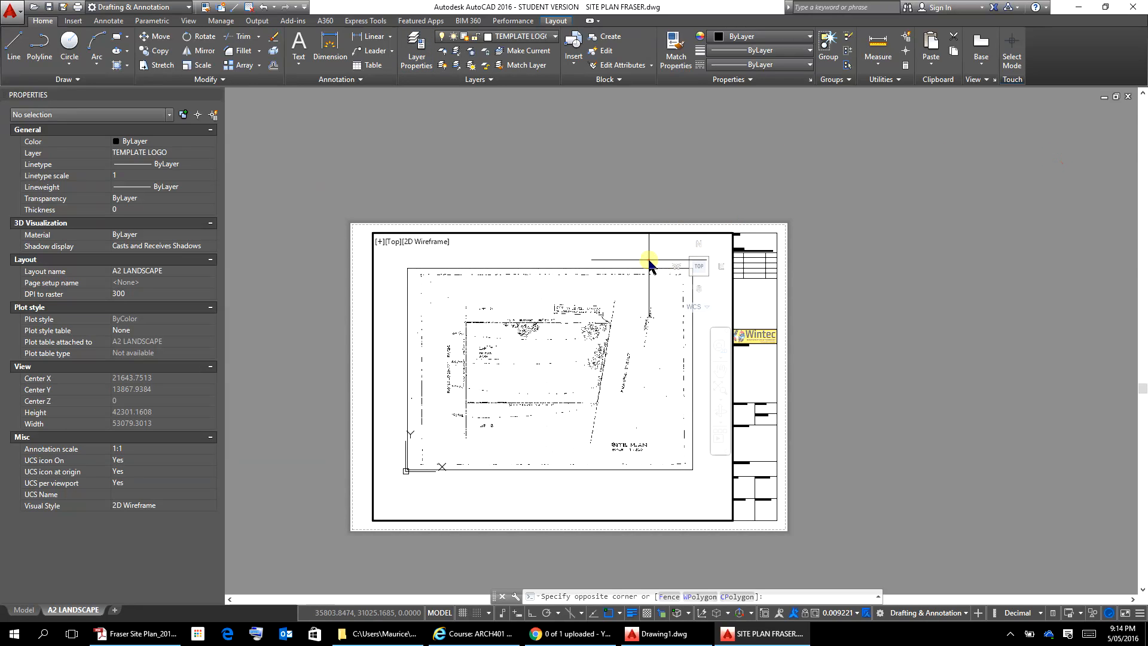
click(620, 266)
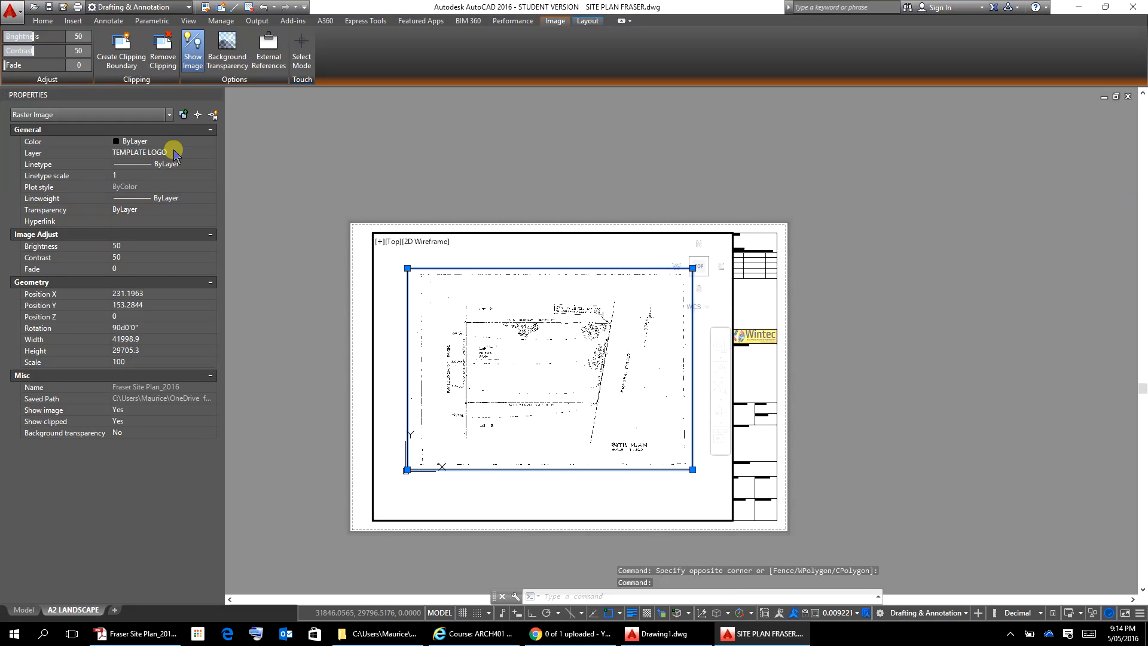
click(206, 153)
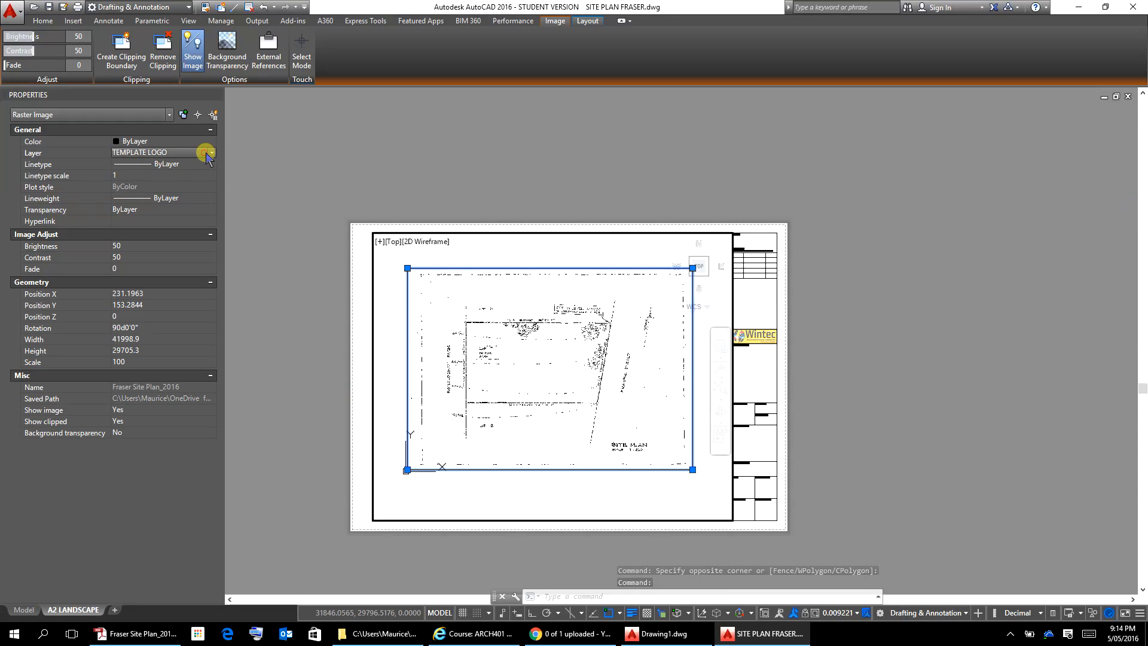
click(209, 153)
click(211, 155)
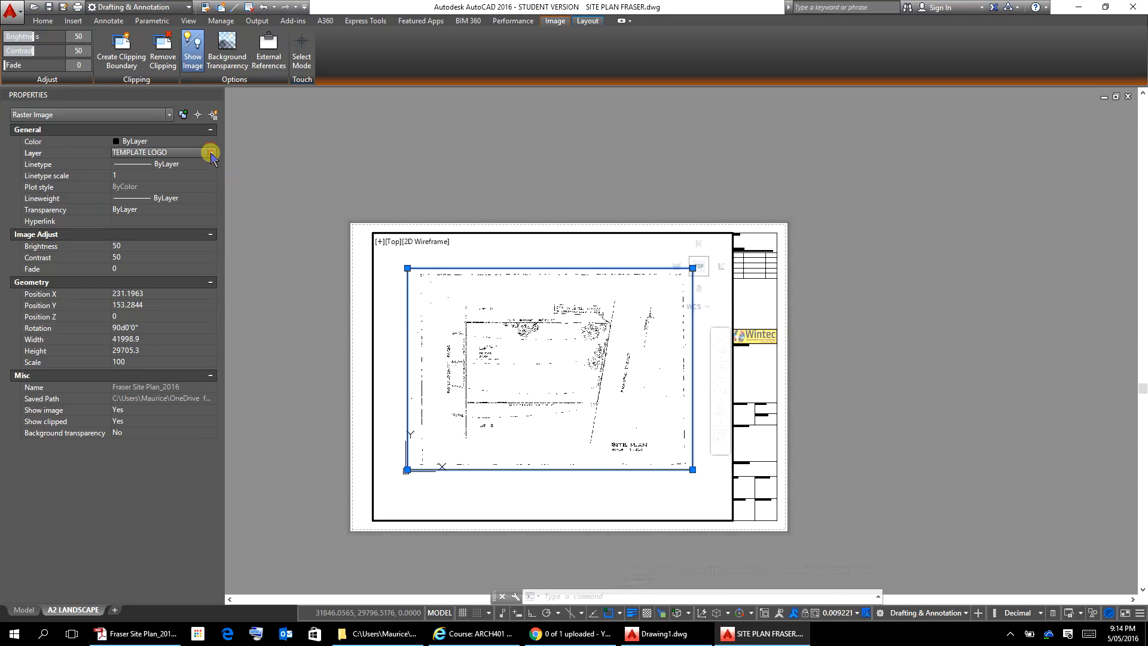
click(210, 154)
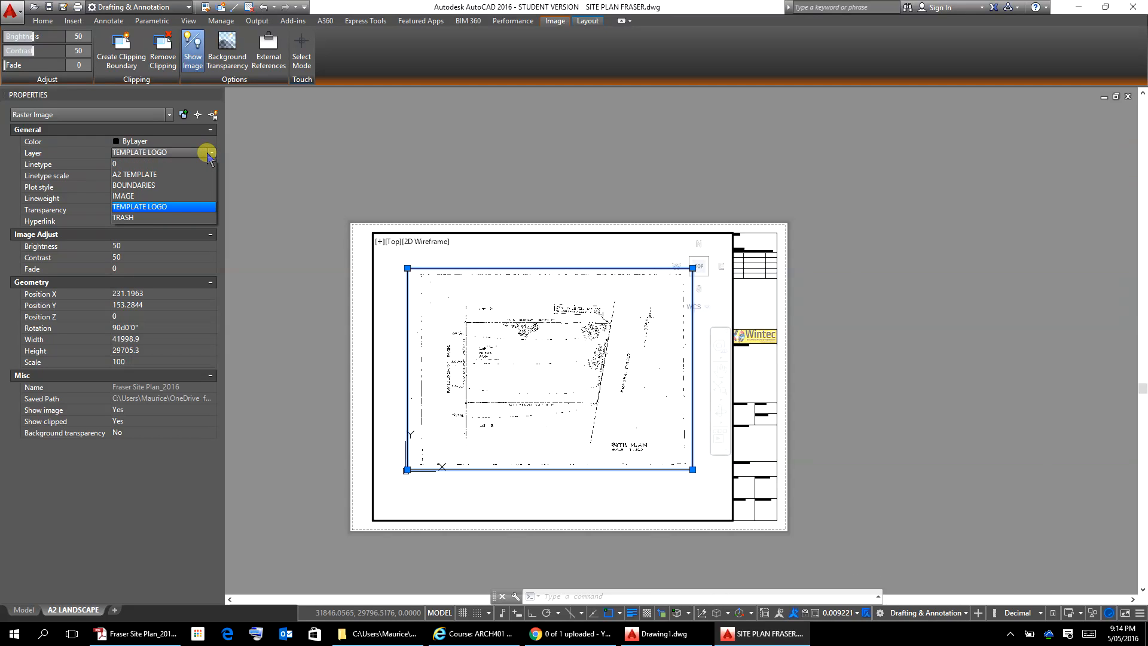
click(211, 154)
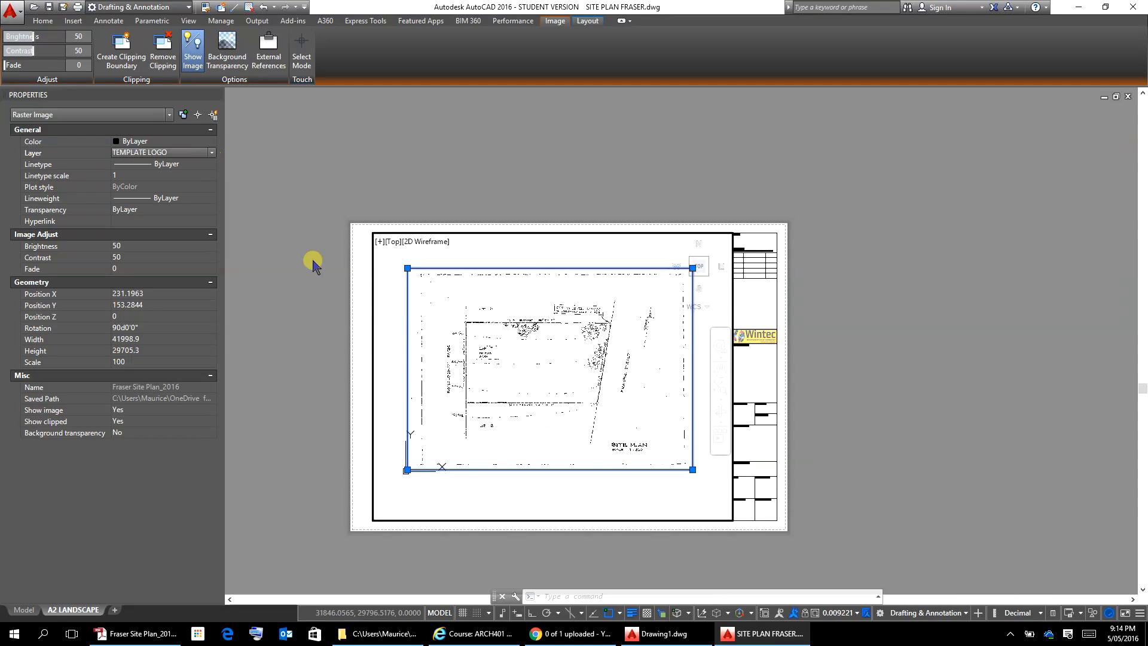
right_click(522, 279)
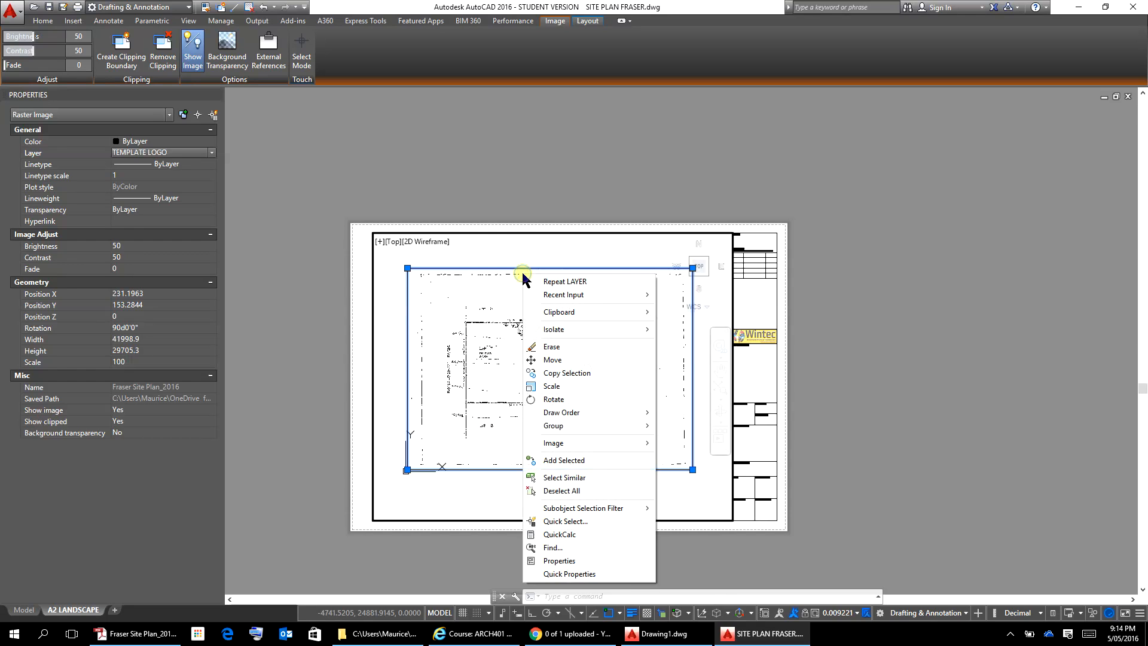
click(560, 561)
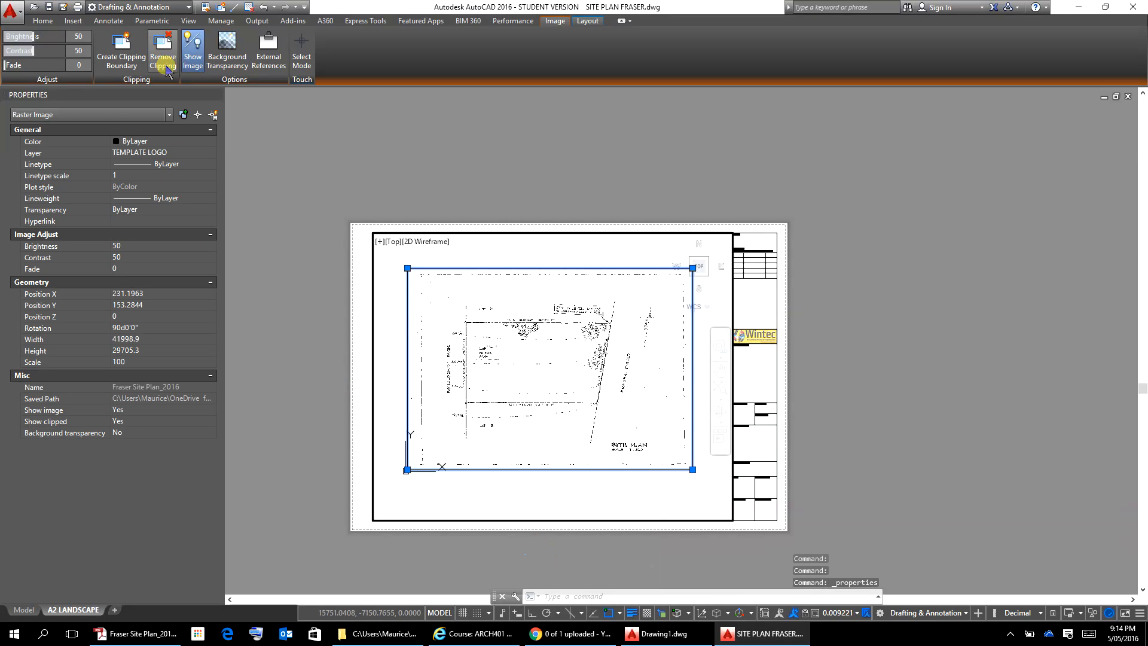
click(201, 155)
click(211, 153)
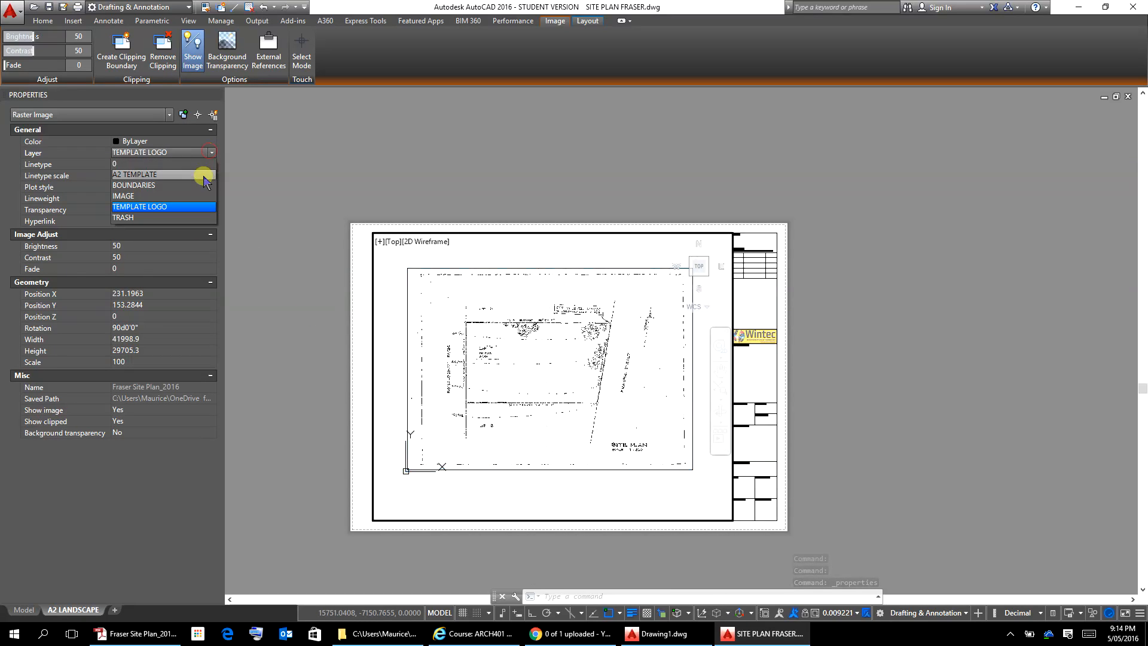
click(144, 196)
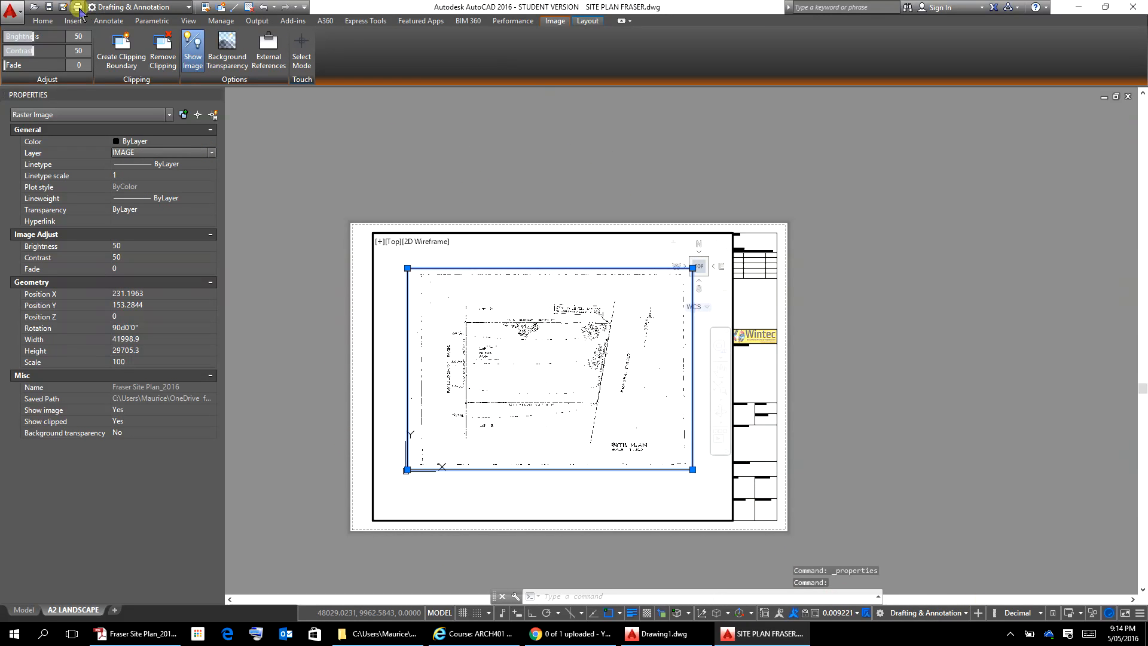
Step: Turn off the IMAGE layer and restore the drawing window so it sits beside the site plan PDF
click(41, 21)
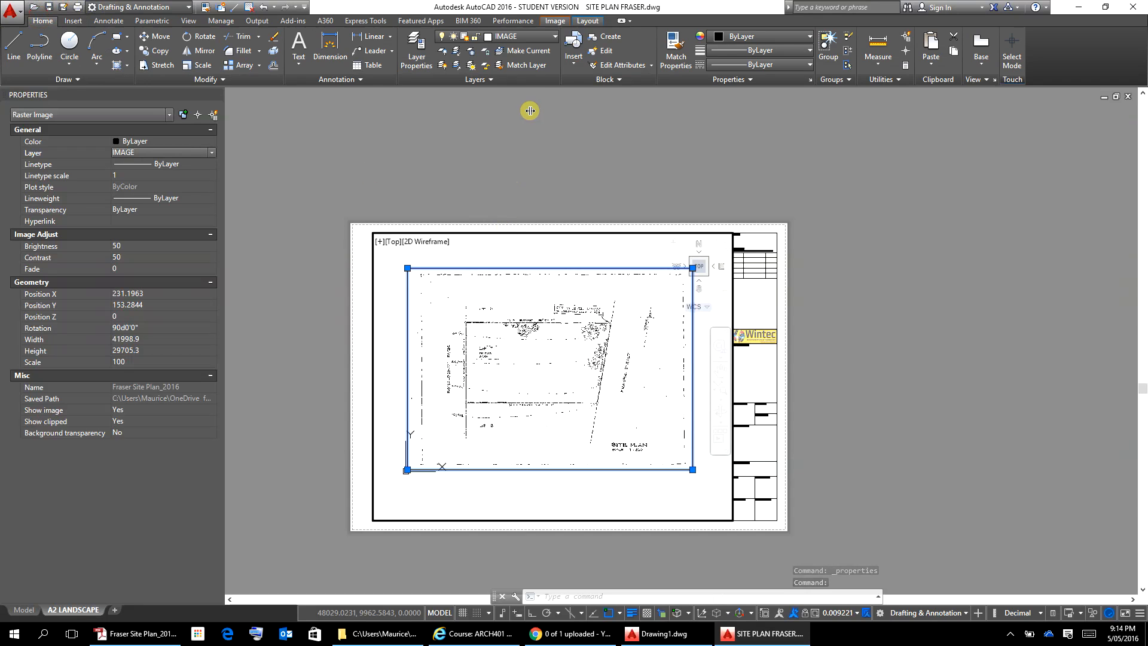
click(538, 37)
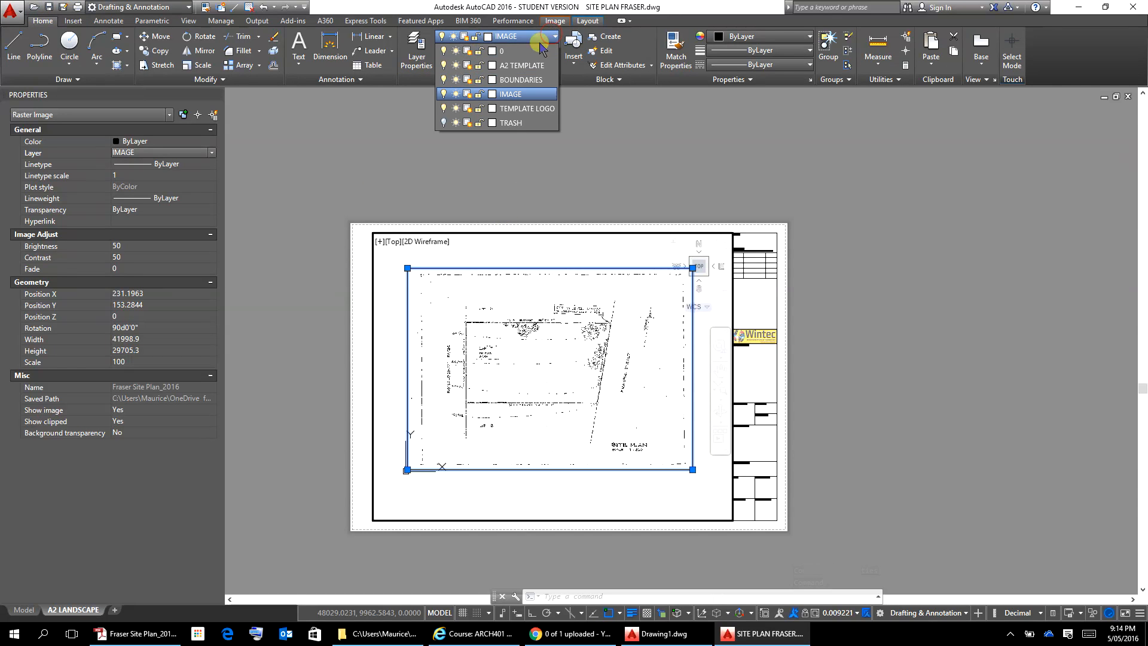
click(443, 93)
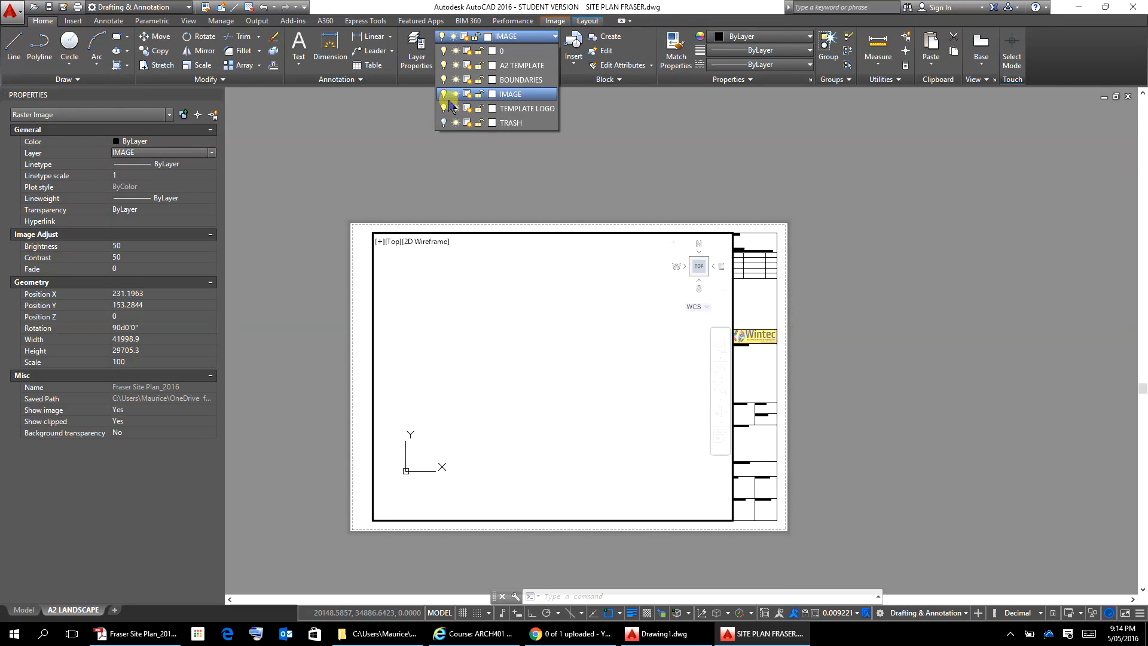
click(443, 93)
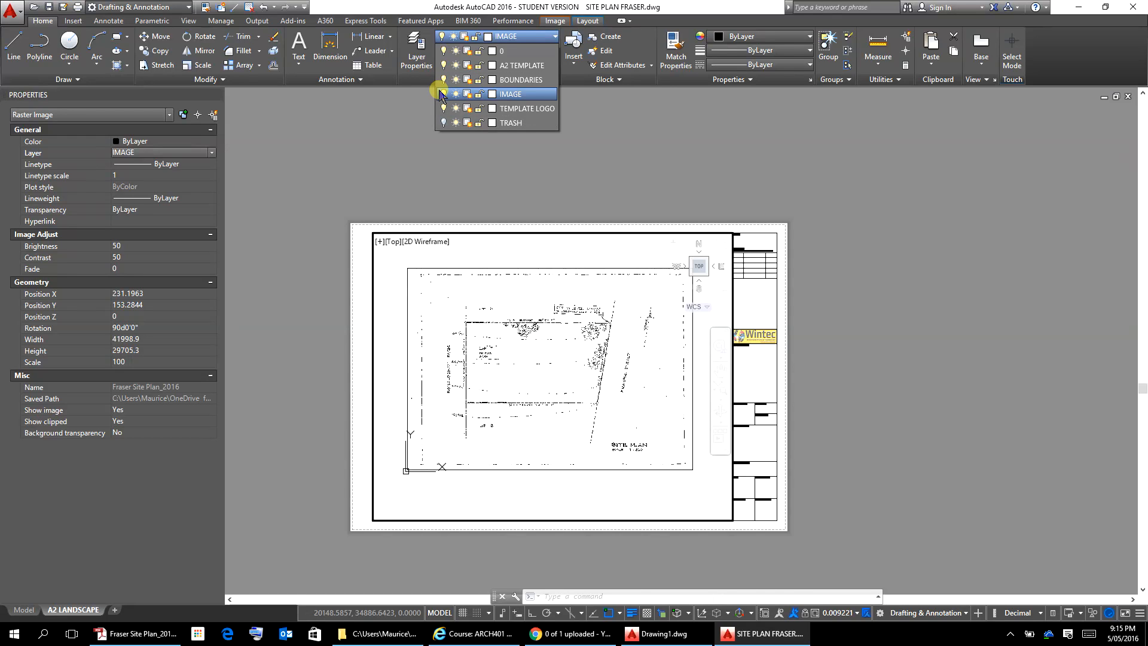
click(443, 94)
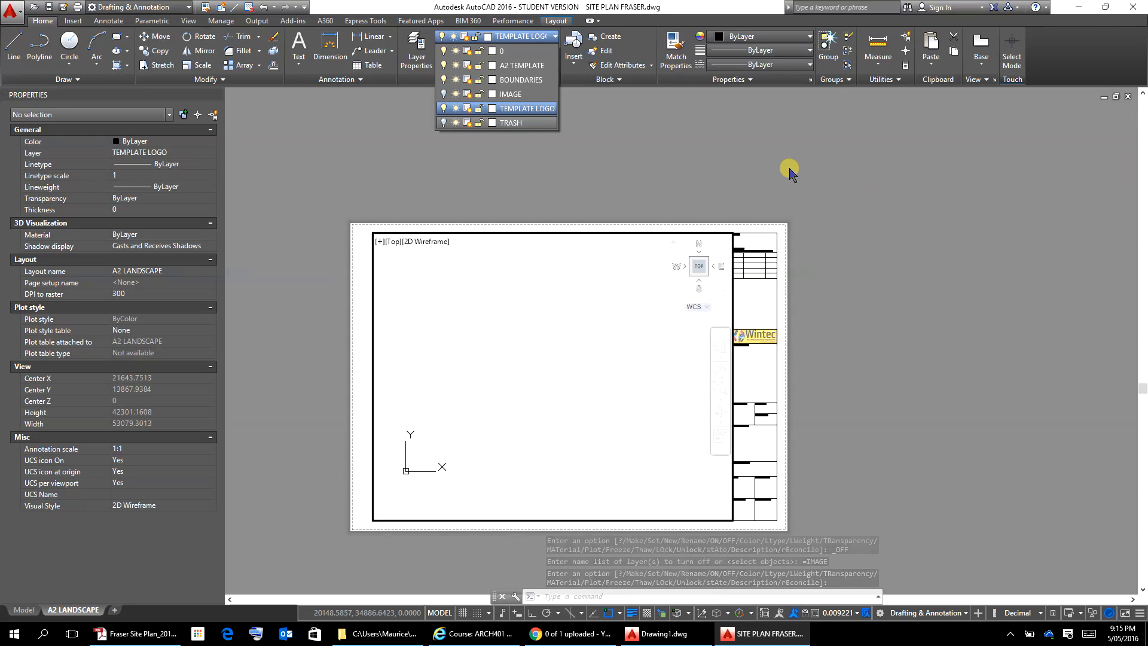
click(1105, 7)
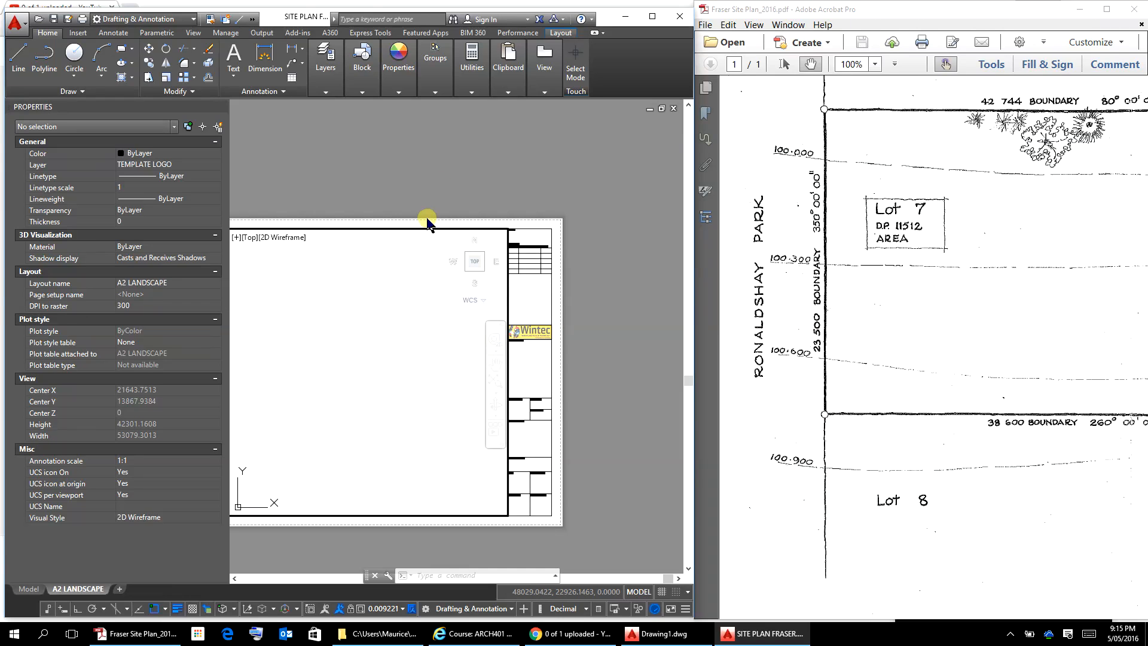
Step: Set the drawing units to decimal lengths with 0.000 precision, keeping Deg/Min/Sec as the angle type
text(UN)
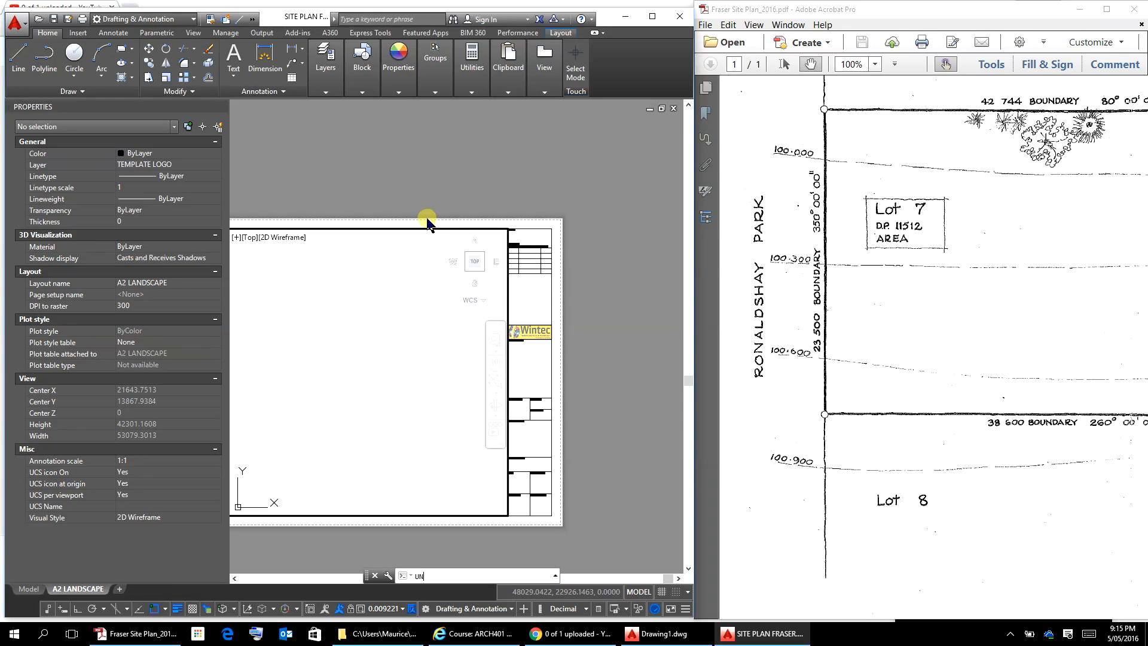
text(ITS)
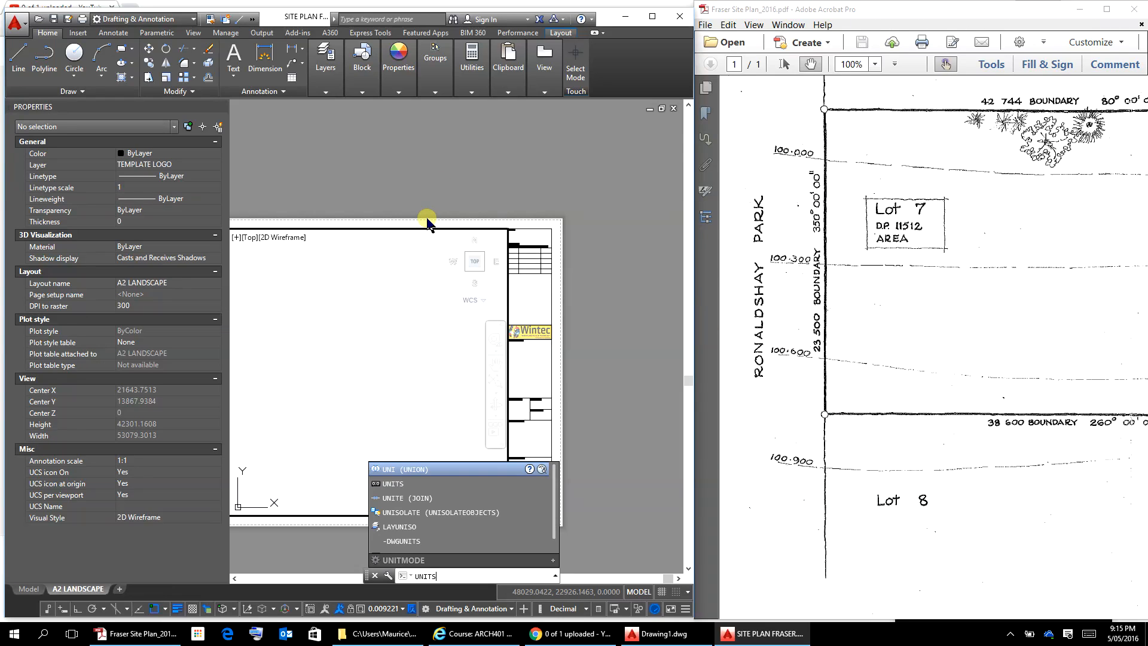
key(Return)
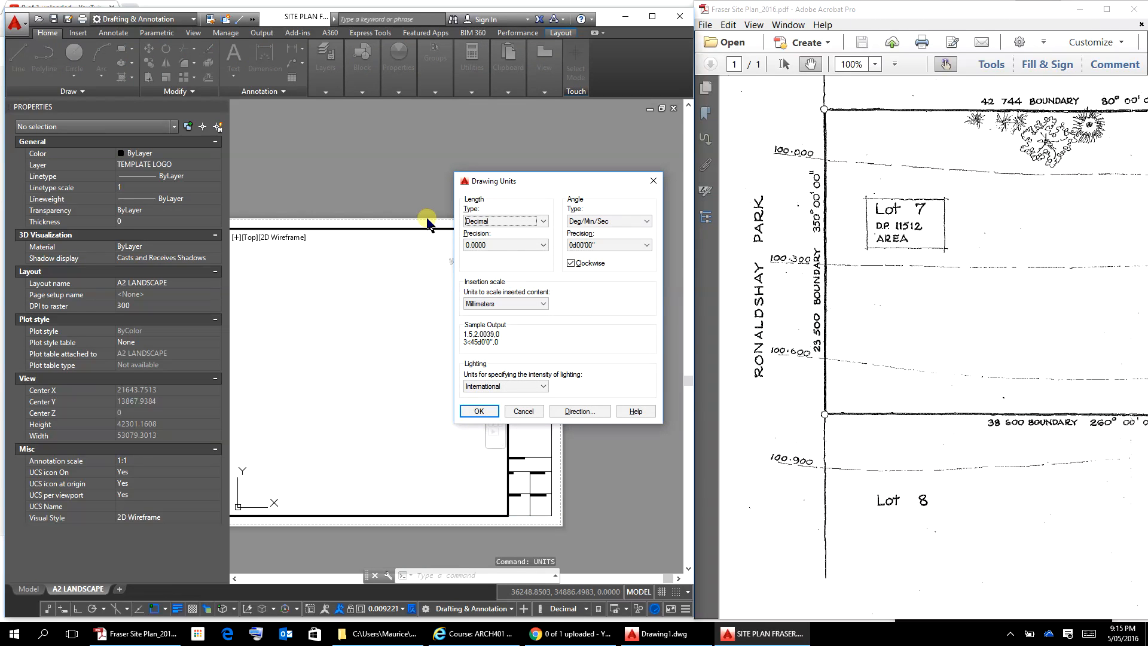
click(543, 245)
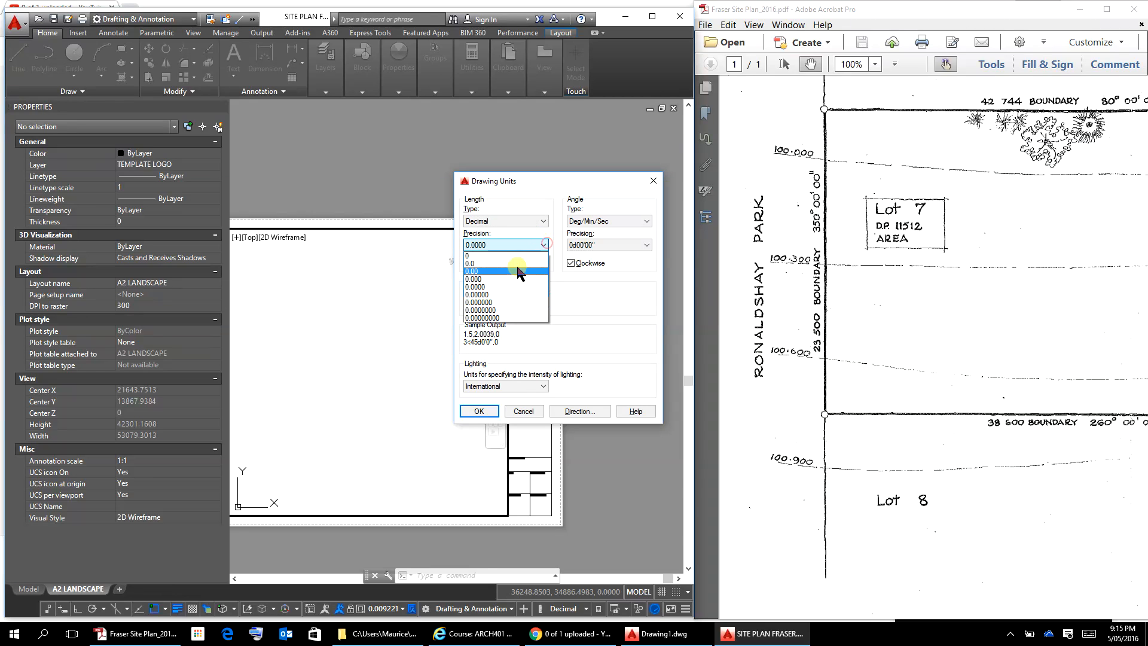
click(486, 279)
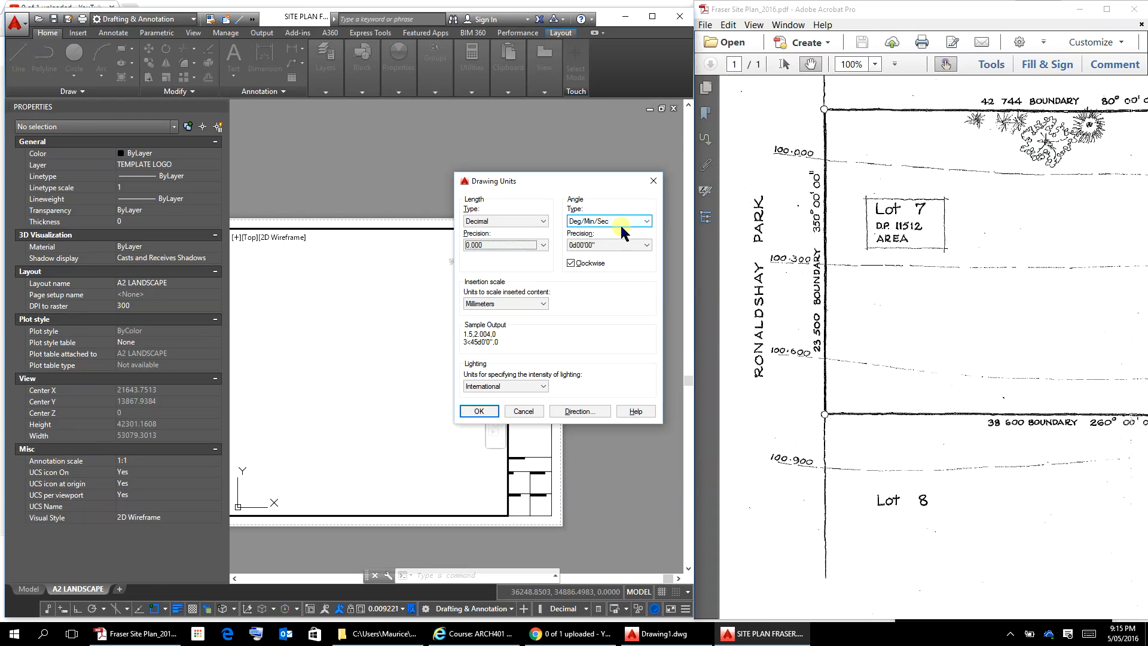
click(646, 222)
click(645, 223)
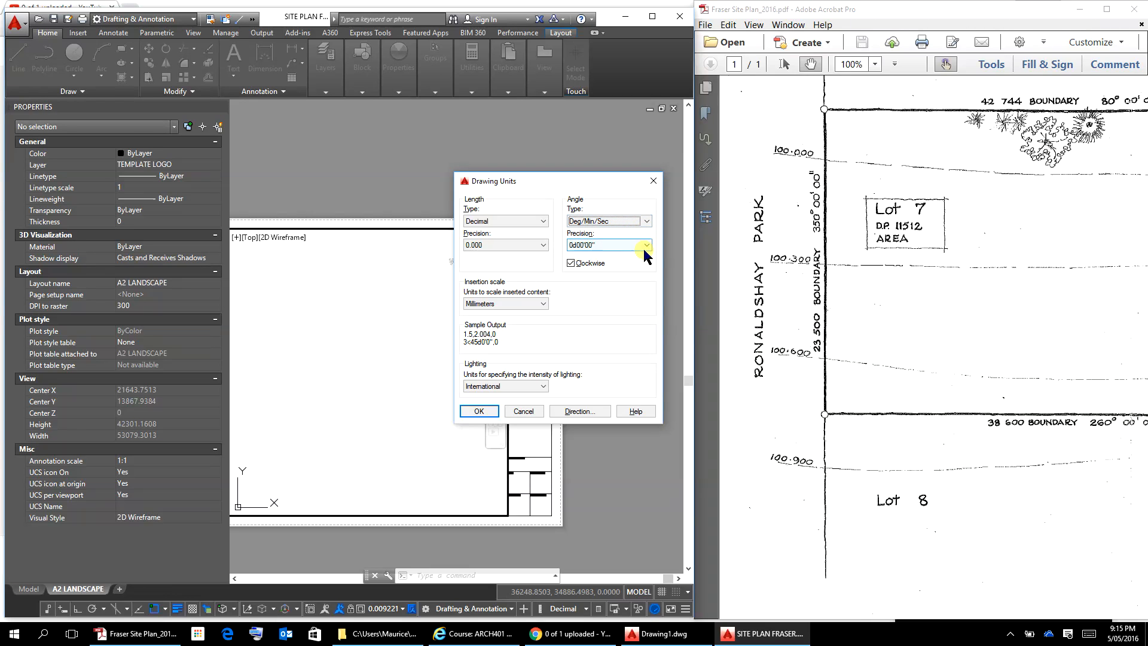
Step: Set the base angle direction to North and accept the drawing units
click(595, 410)
click(503, 278)
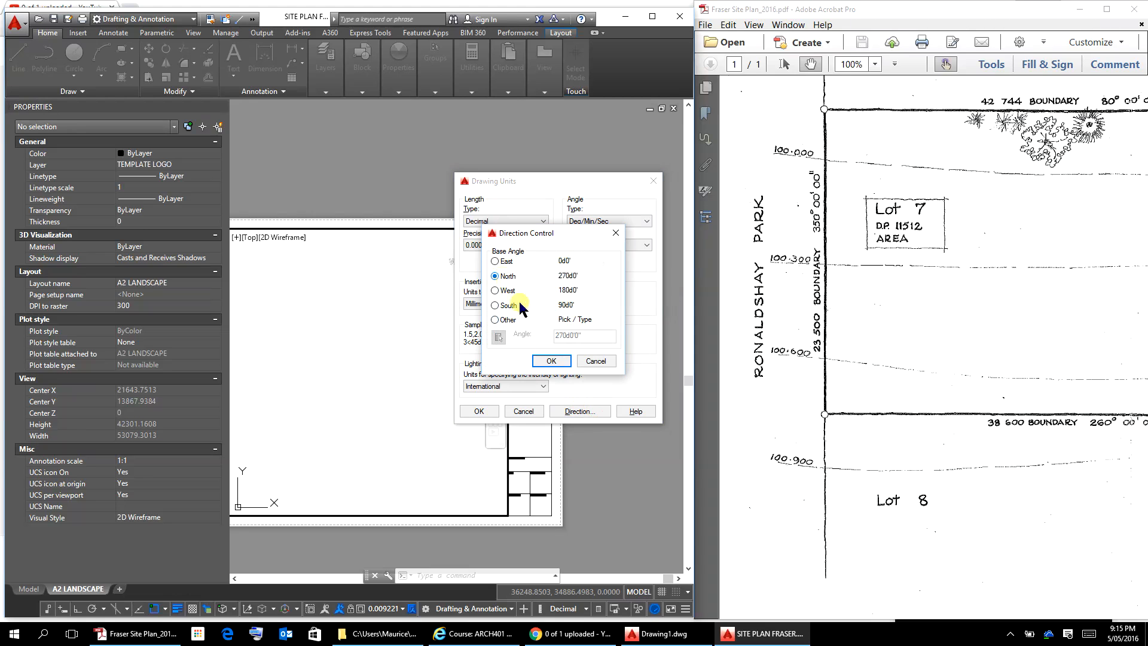
click(549, 361)
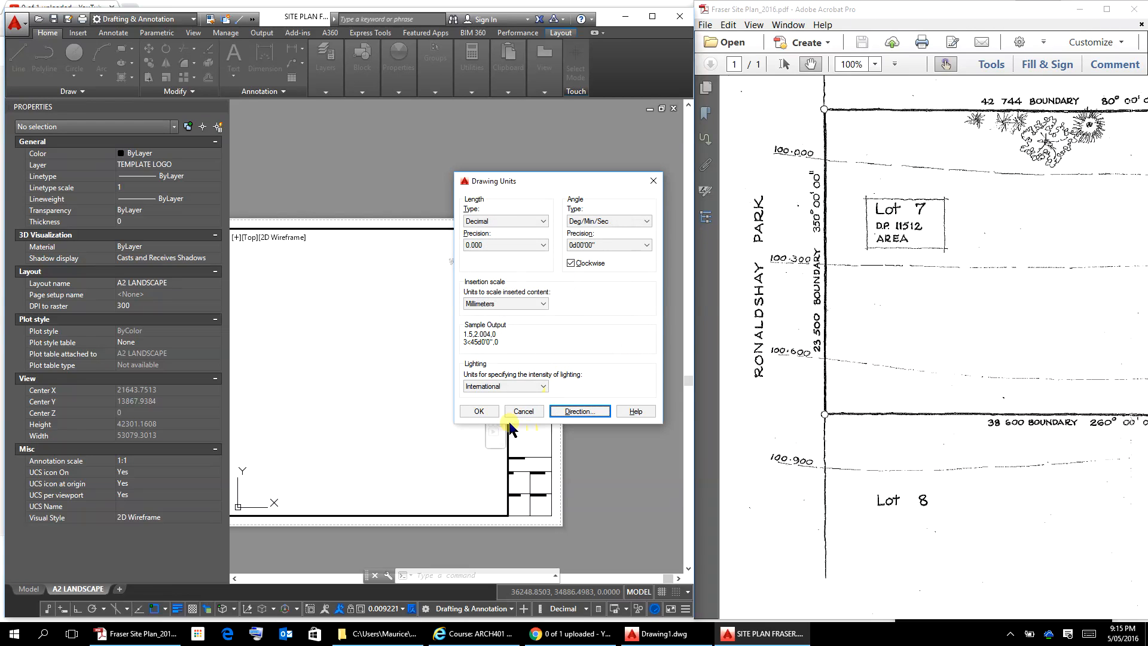
click(485, 414)
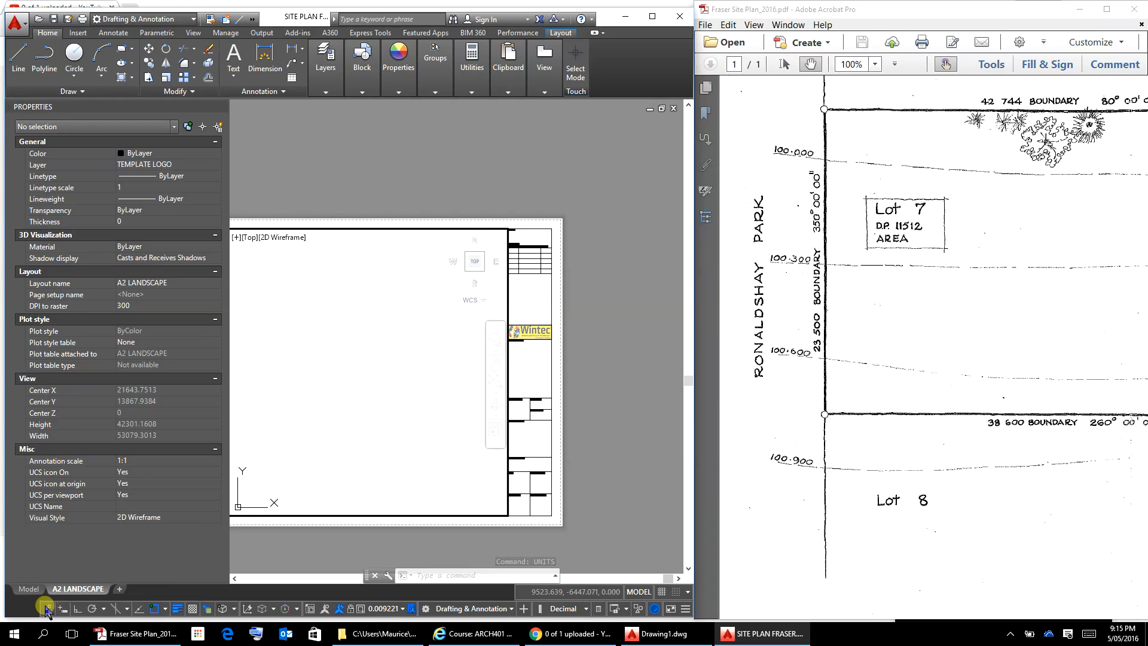
Step: In model space, draw Lot 7's Ronaldshay Park boundary as a line 23500 long at a bearing of 350d, with ortho off
click(28, 589)
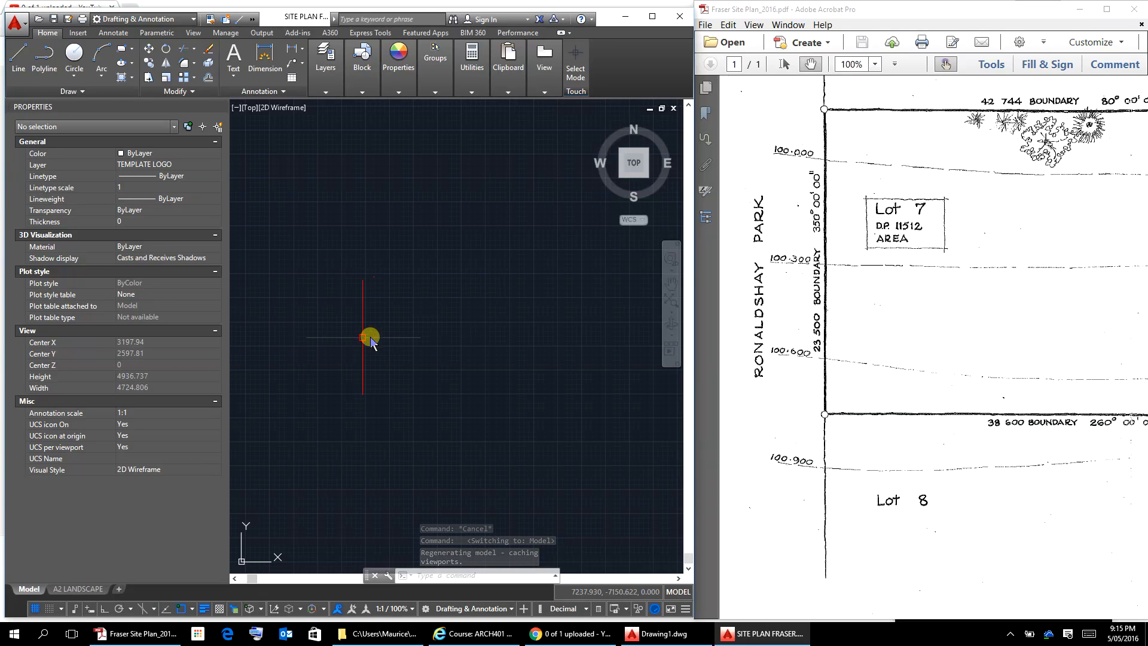
click(27, 66)
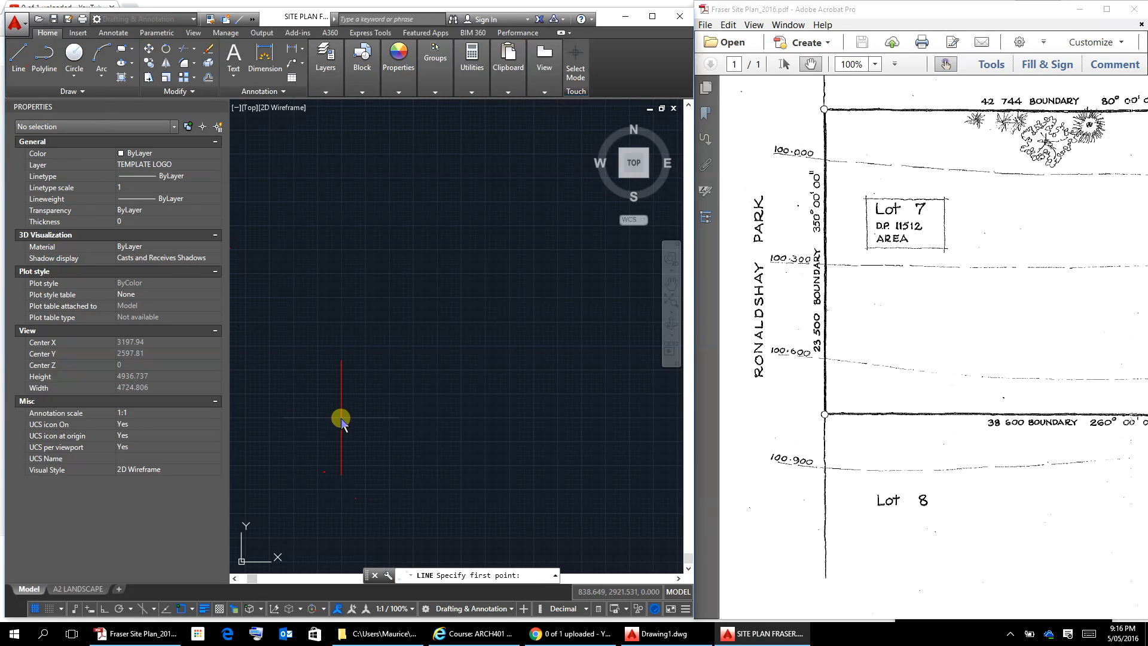
click(341, 416)
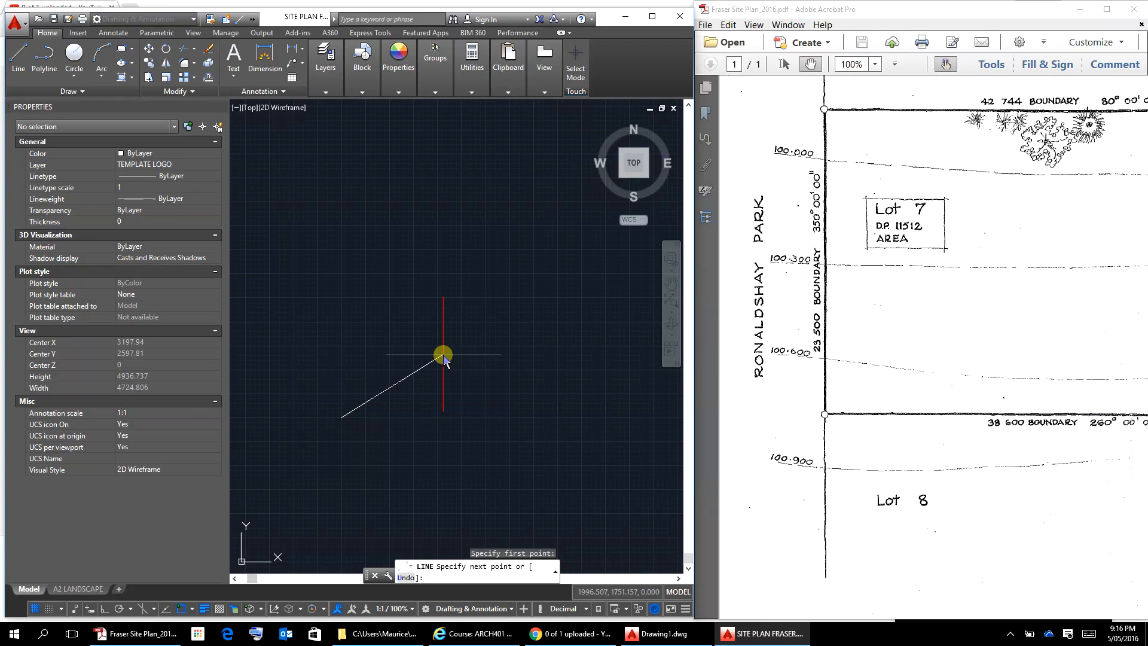
key(F8)
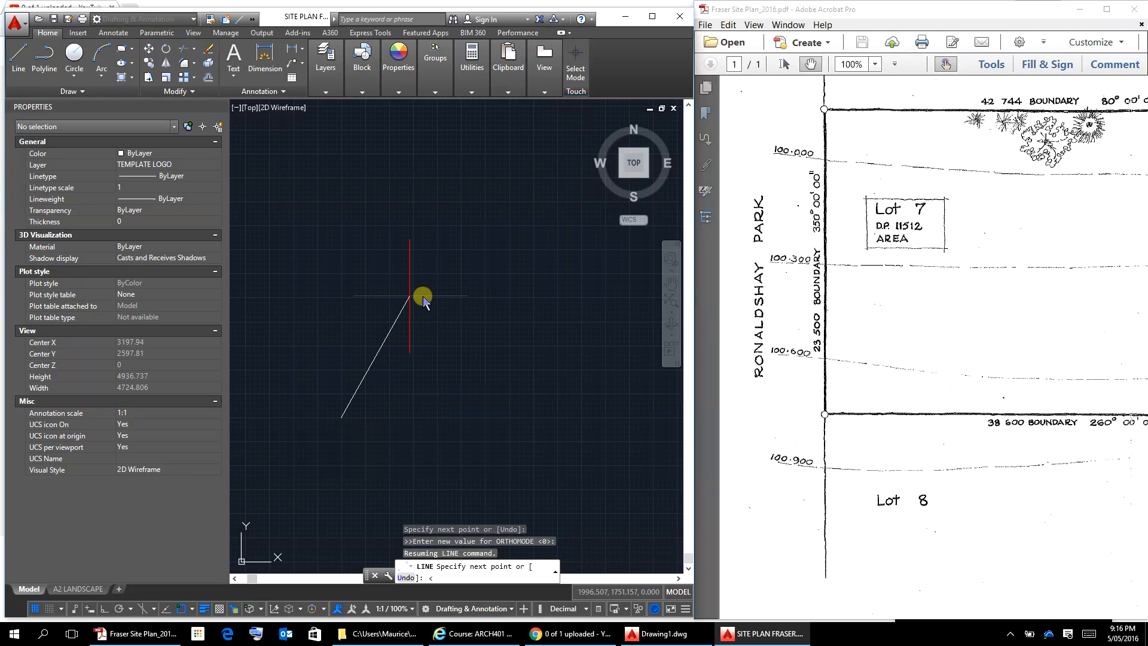
text(<350)
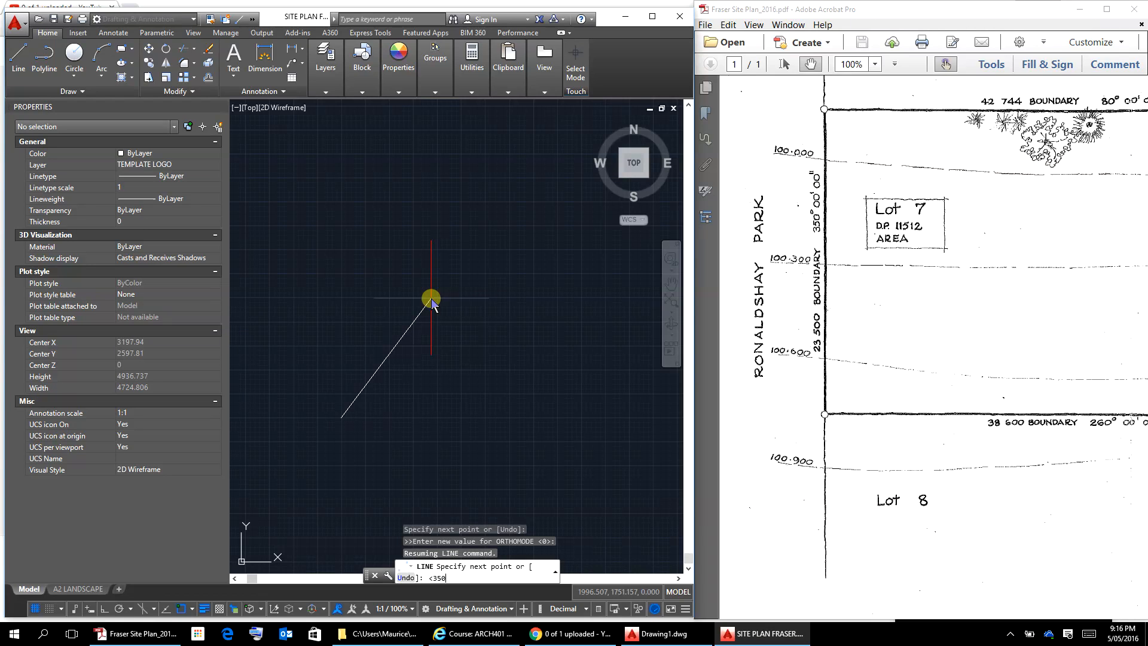
text(D)
key(Return)
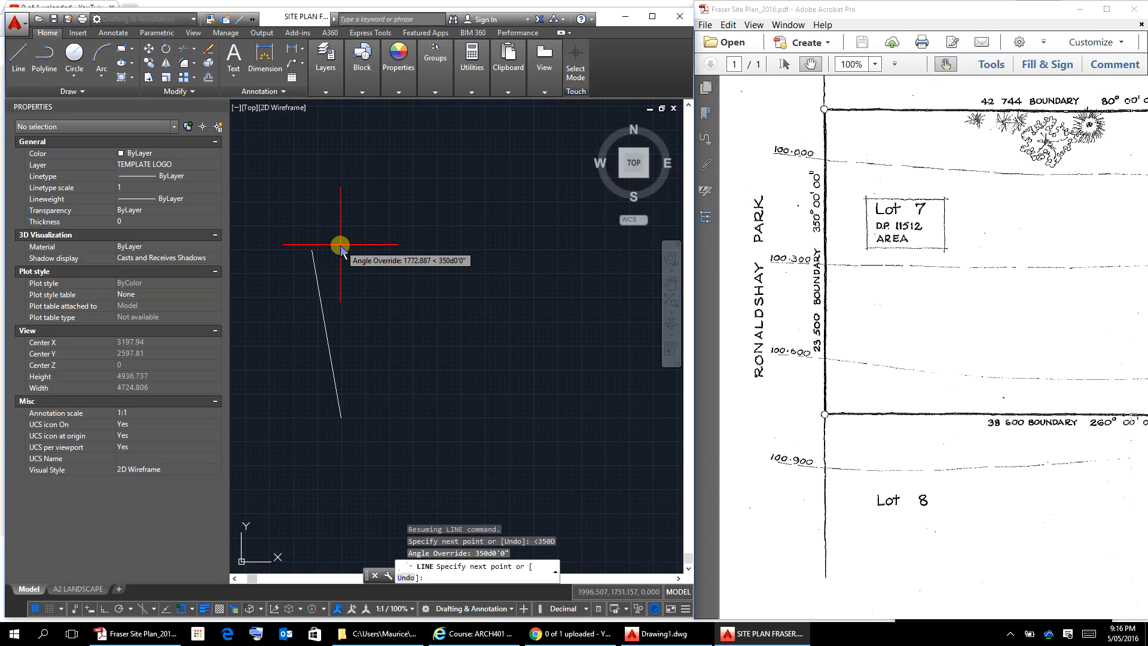
text(235)
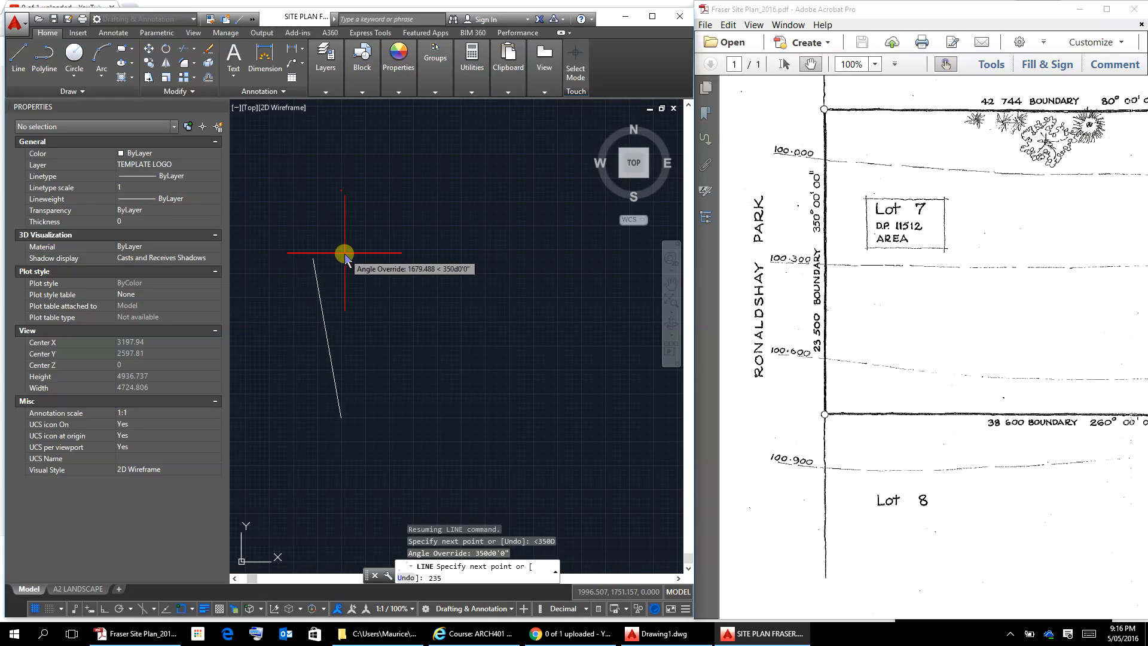
text(0)
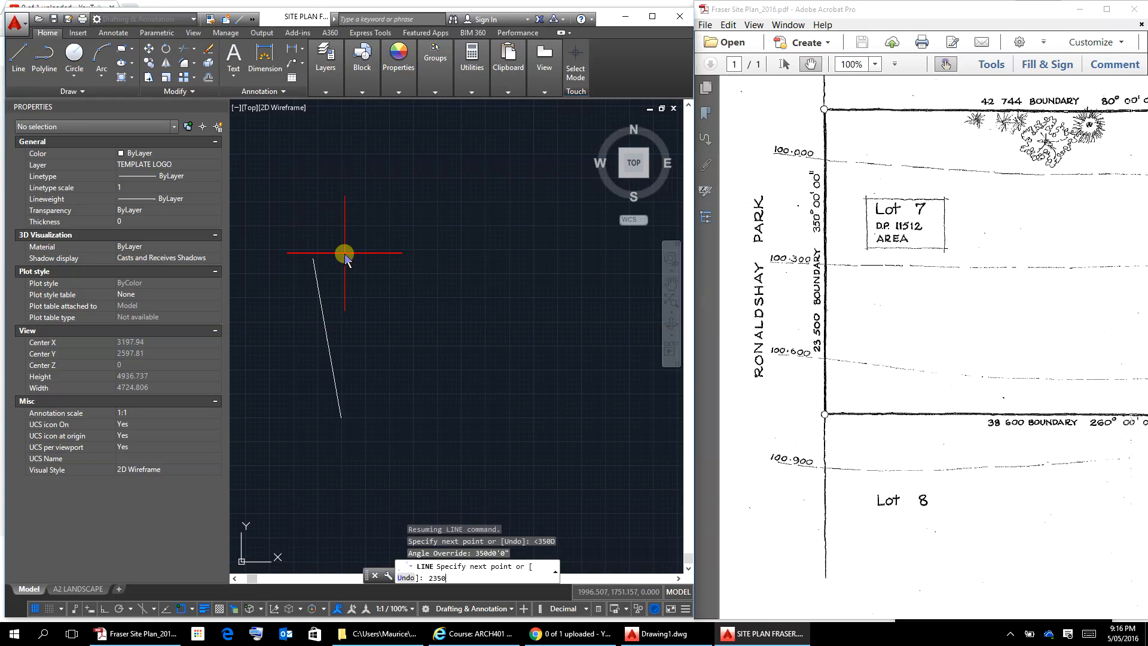
text(0)
key(Return)
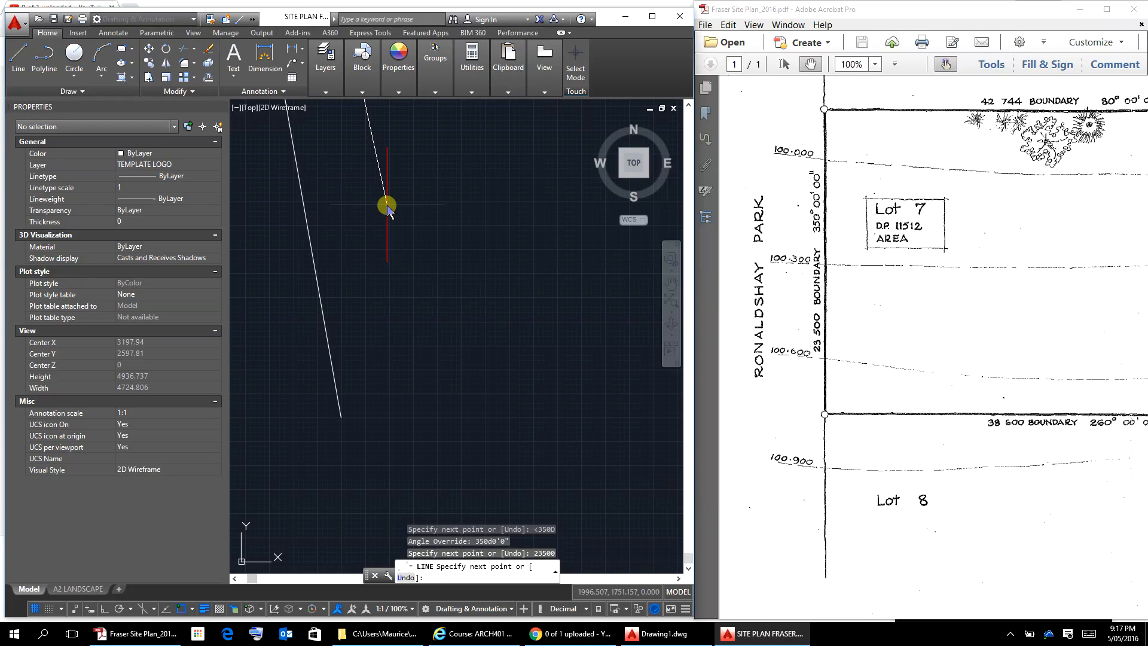
key(Escape)
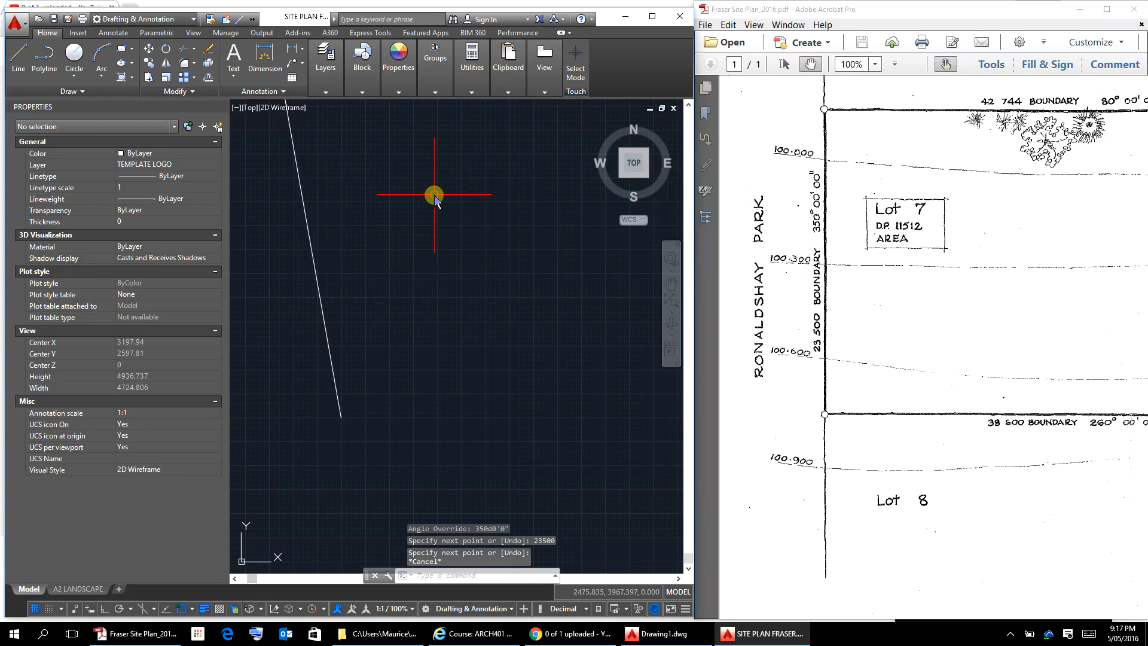
Step: Inspect the length and angle properties of the drawn boundary line
scroll(434, 195, down, 6)
middle_drag(459, 222, 443, 423)
scroll(411, 335, down, 4)
middle_drag(411, 343, 399, 372)
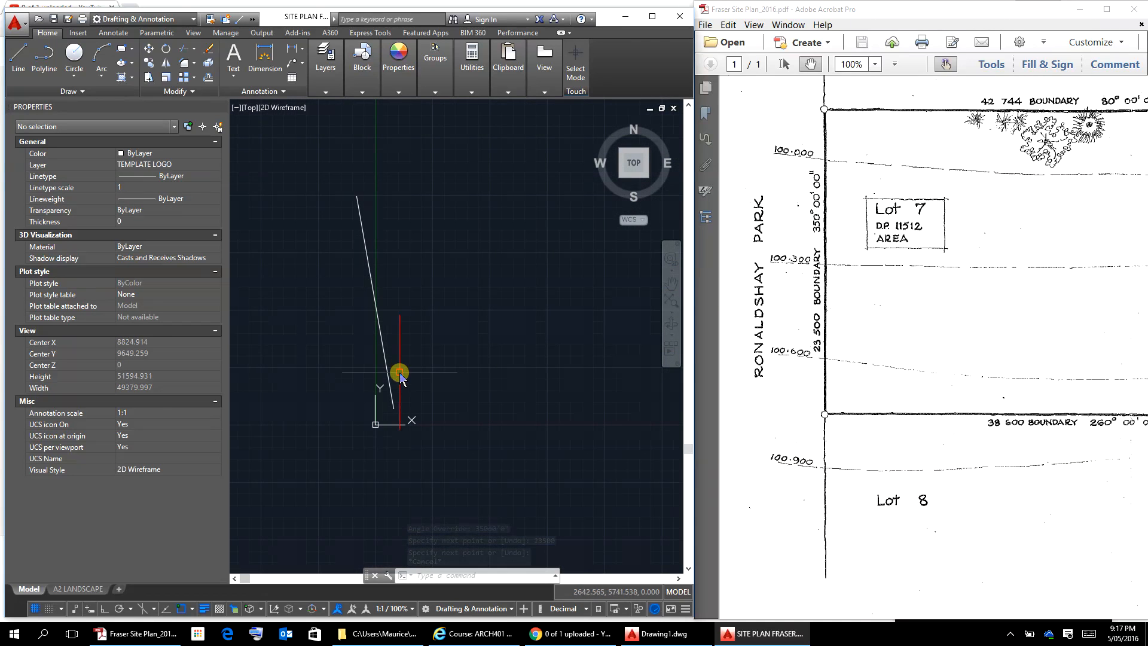
click(373, 293)
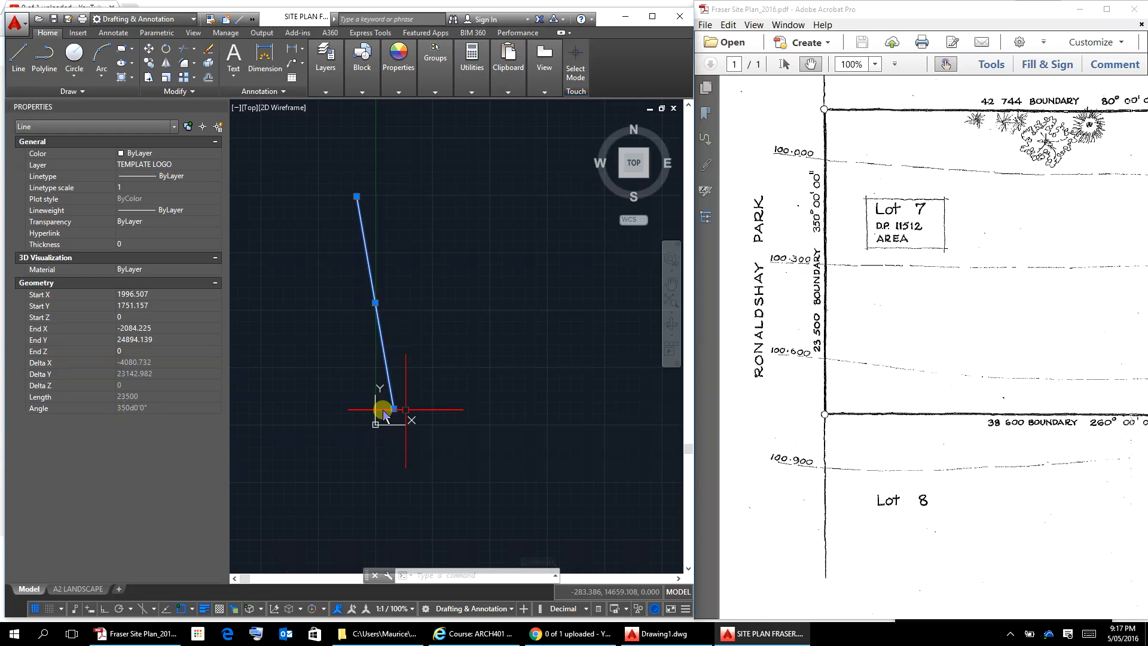
key(Escape)
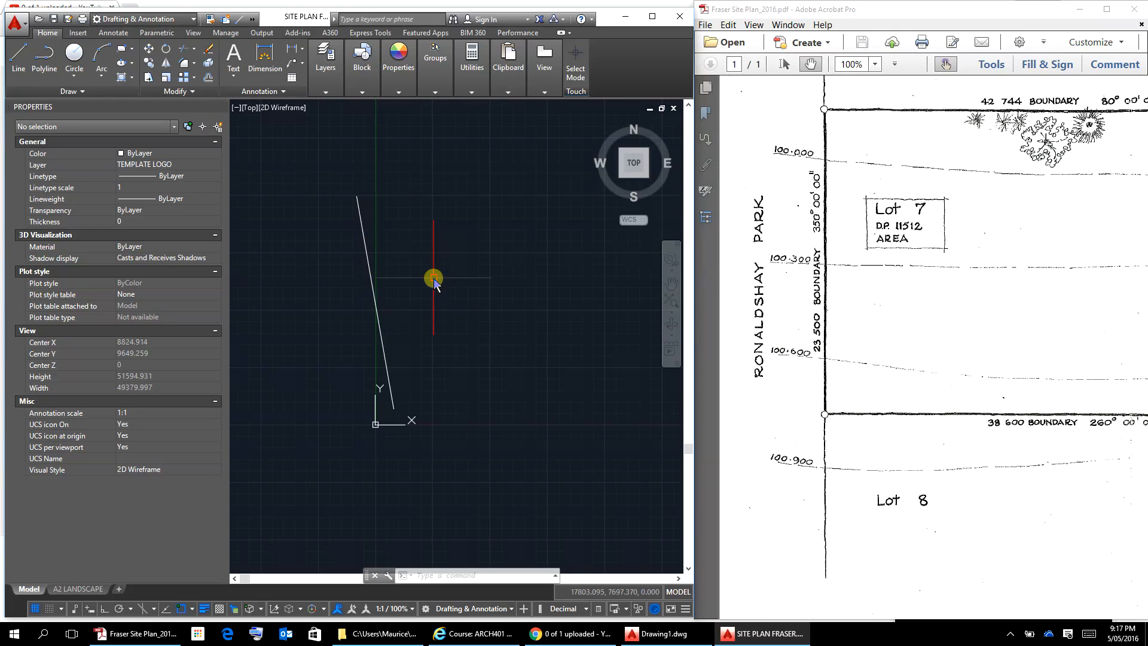
Step: Review the drawing units settings for length and angle, and close them again
text(UNI)
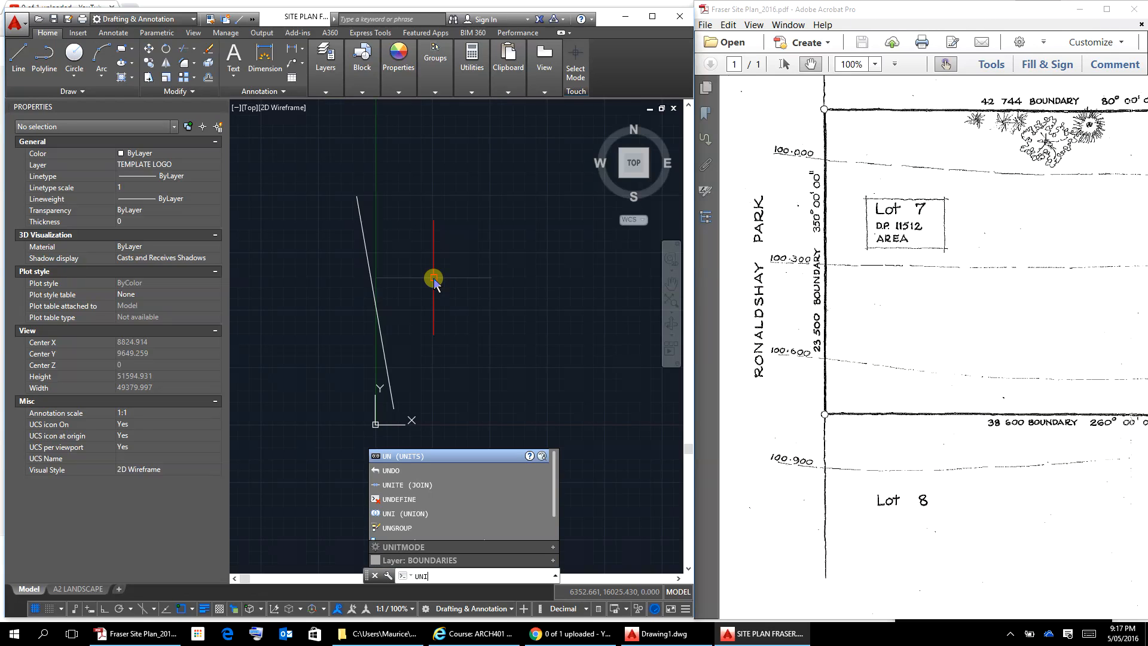
text(TS)
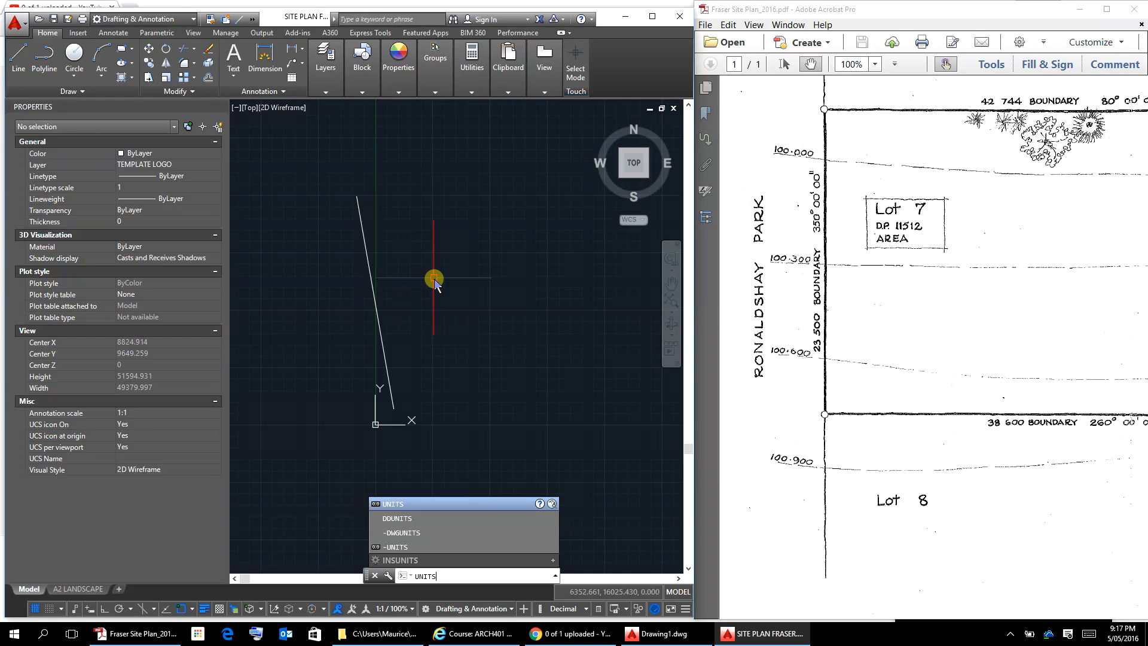
key(Return)
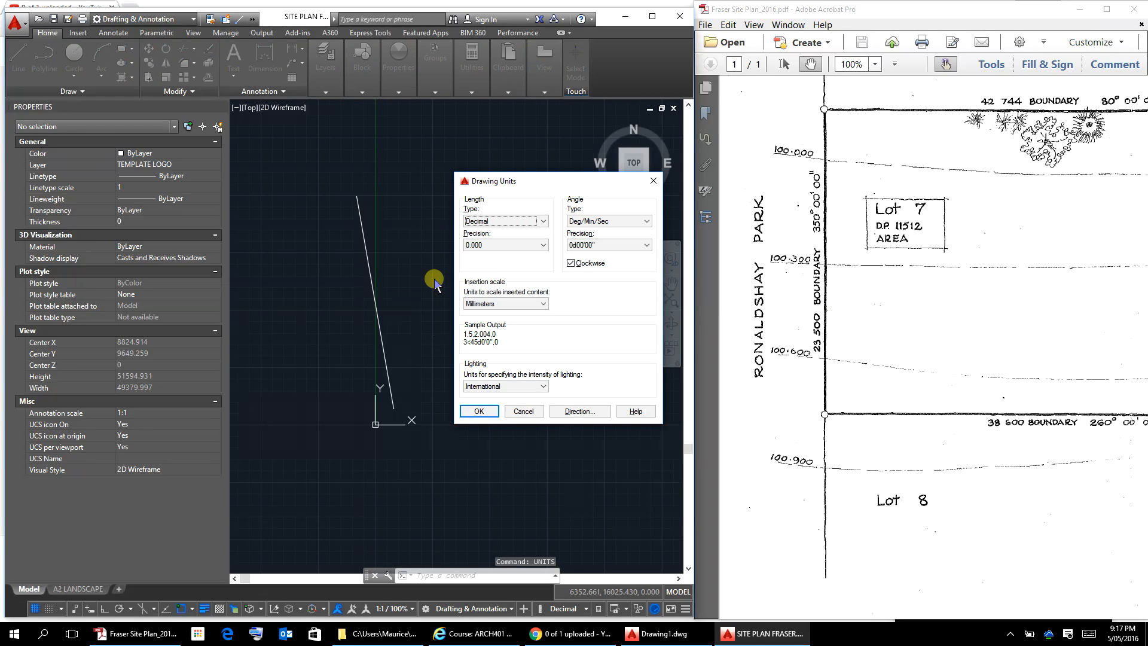
key(Return)
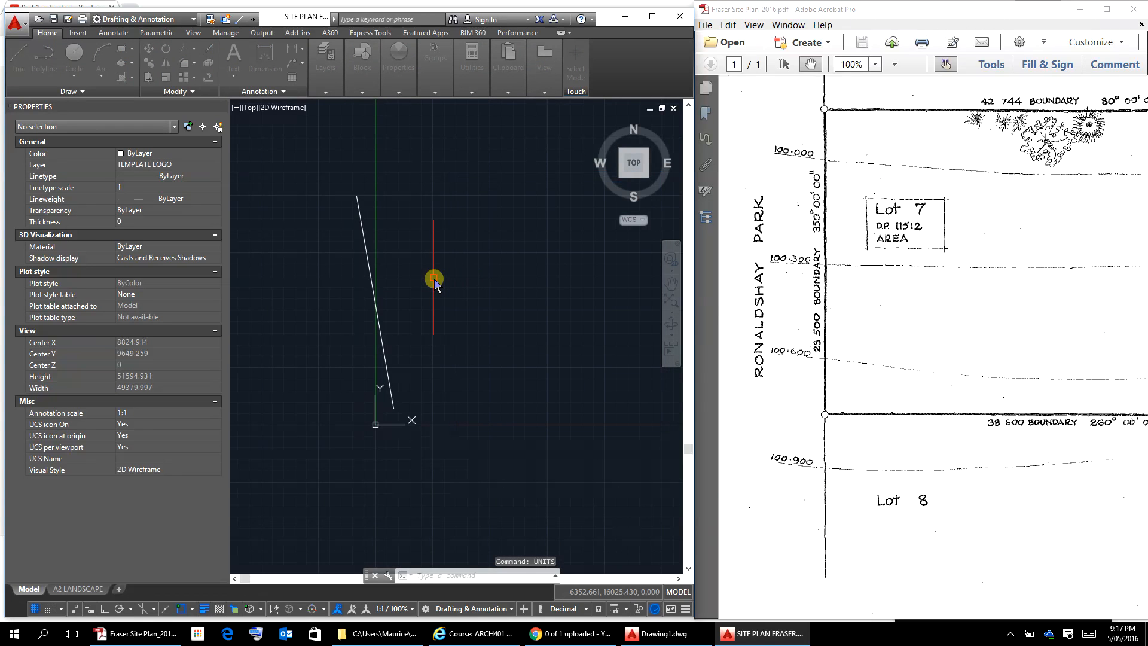
key(Escape)
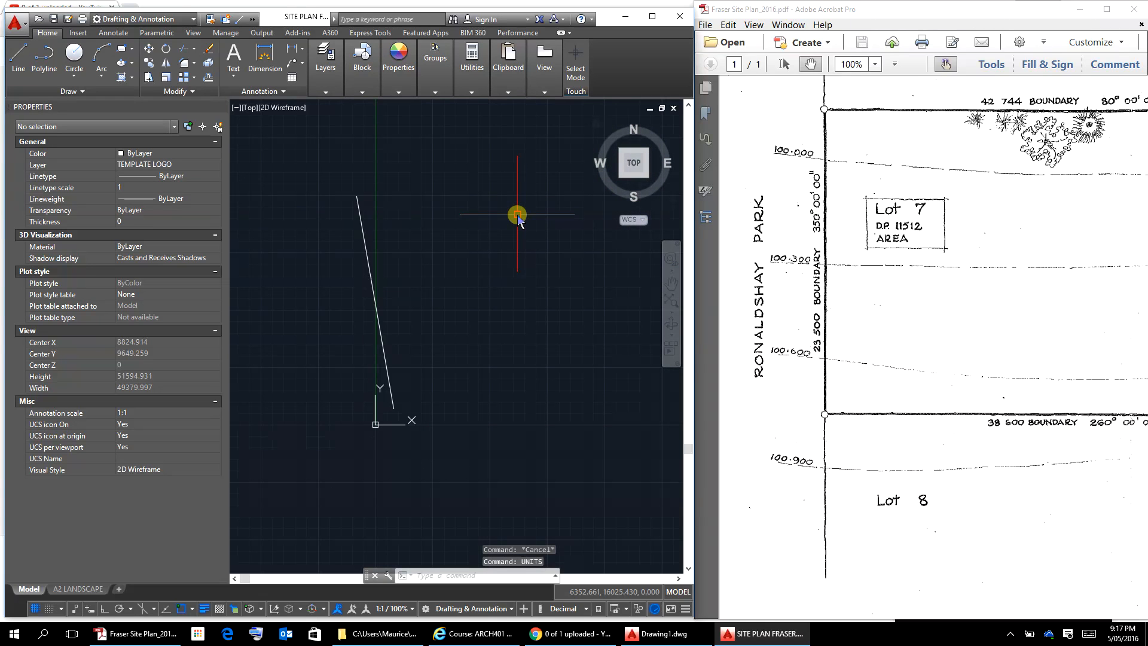
Step: Draw the boundary between Lots 6 and 7 from the first line's upper endpoint, 42744 long at a bearing of 80d
drag(1026, 215, 927, 349)
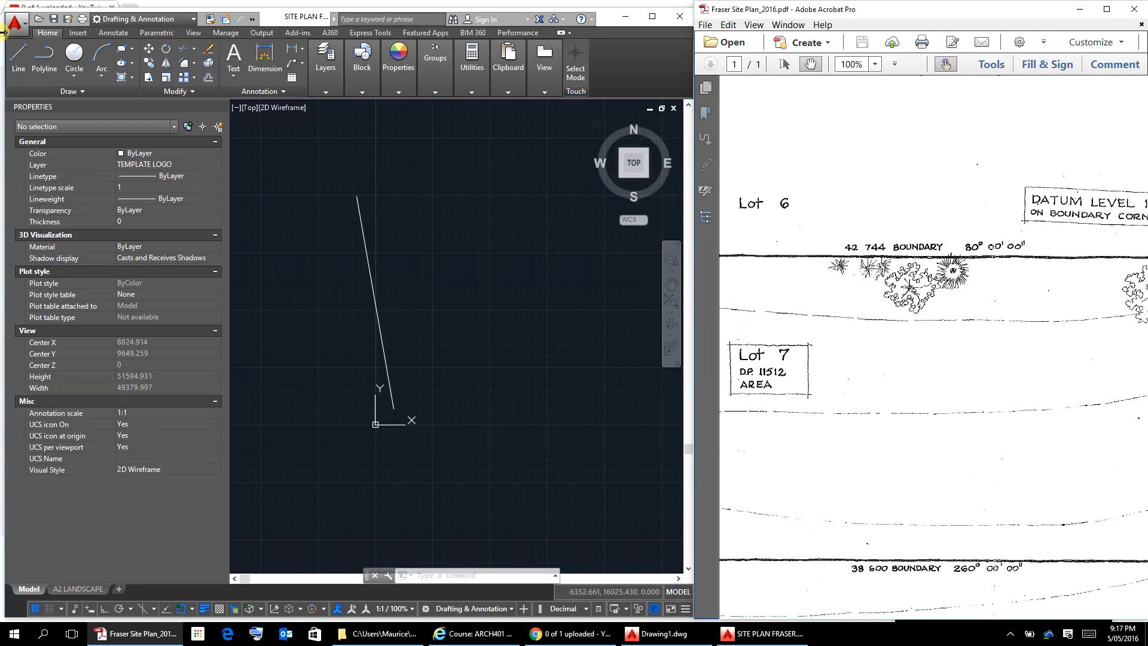
click(18, 53)
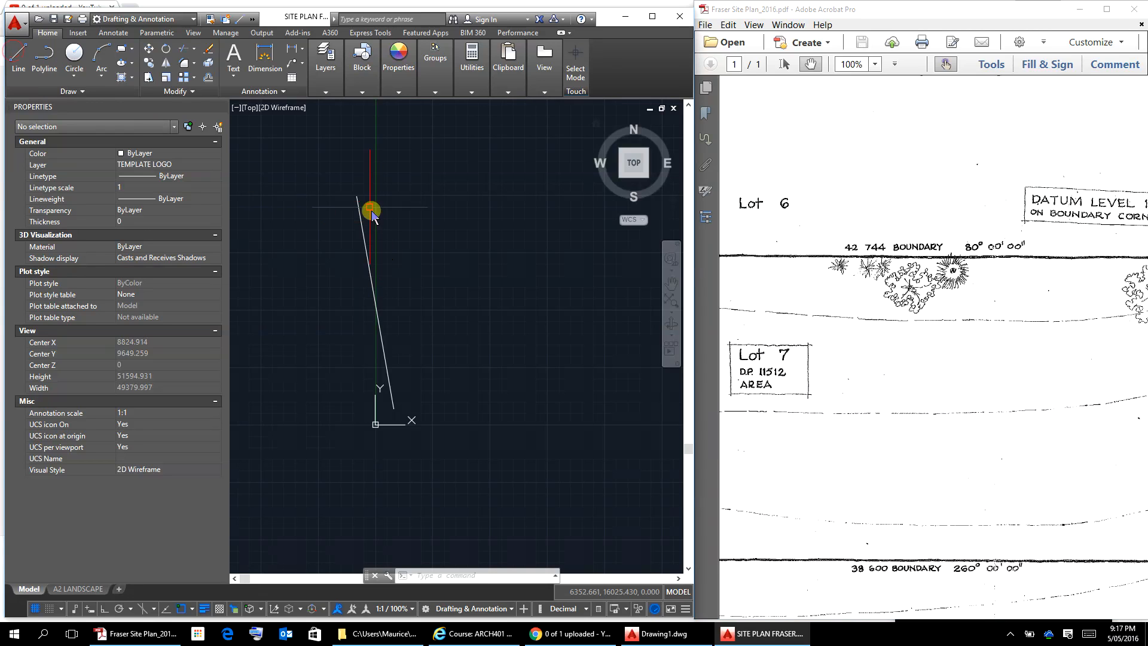
click(23, 54)
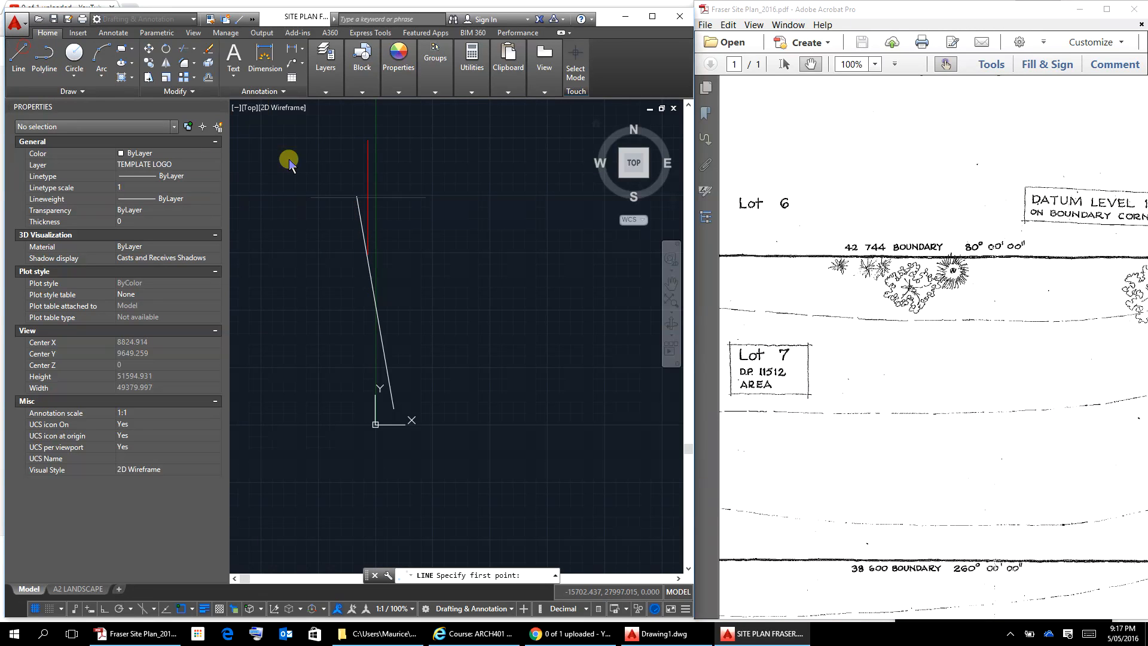
click(356, 198)
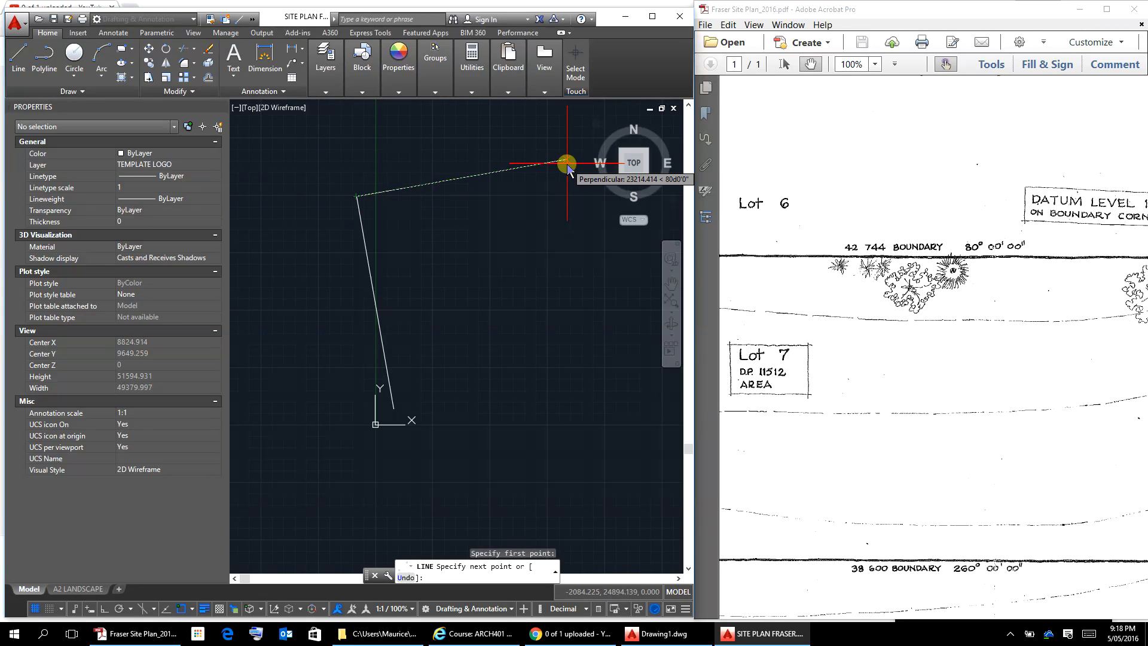
text(<)
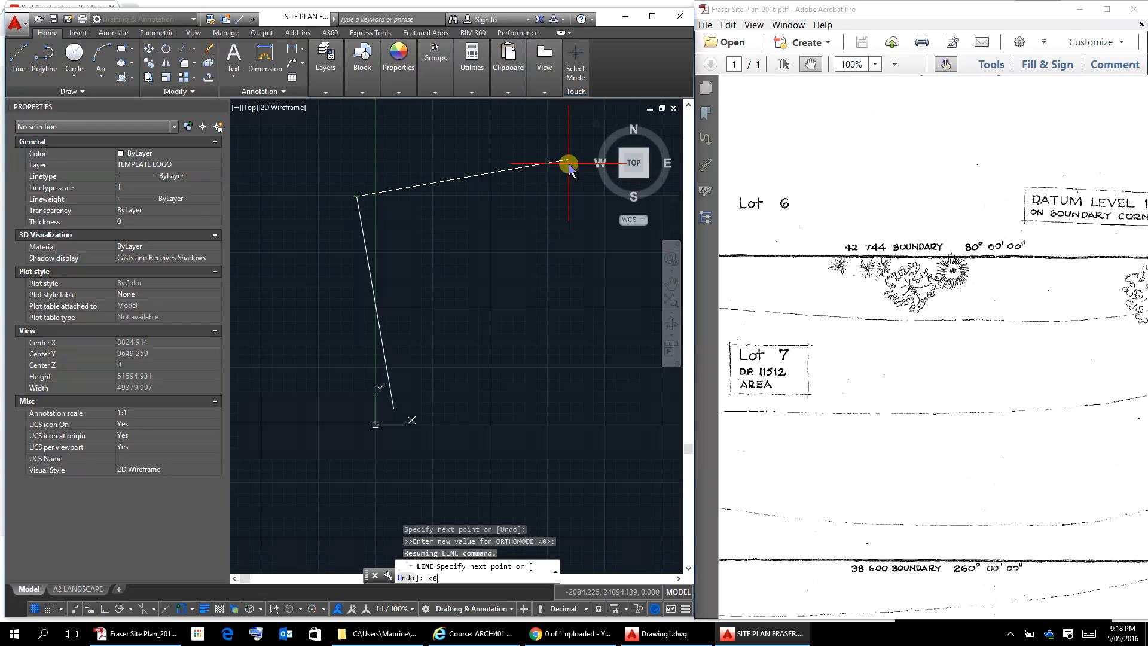
text(80D)
key(Return)
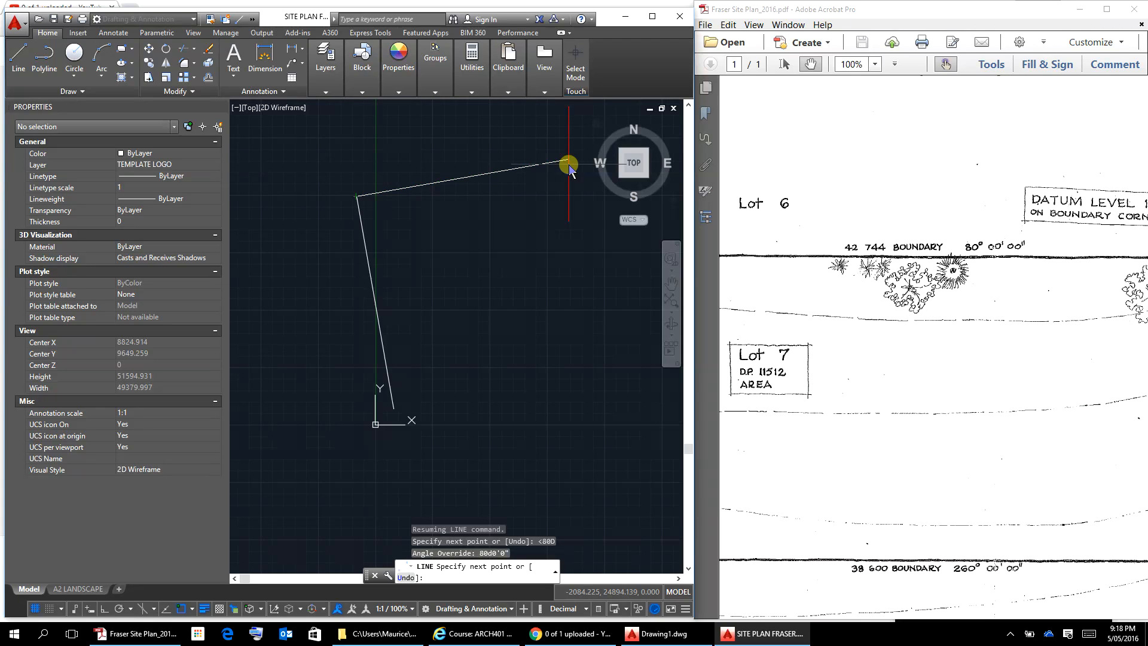
text(42744)
key(Return)
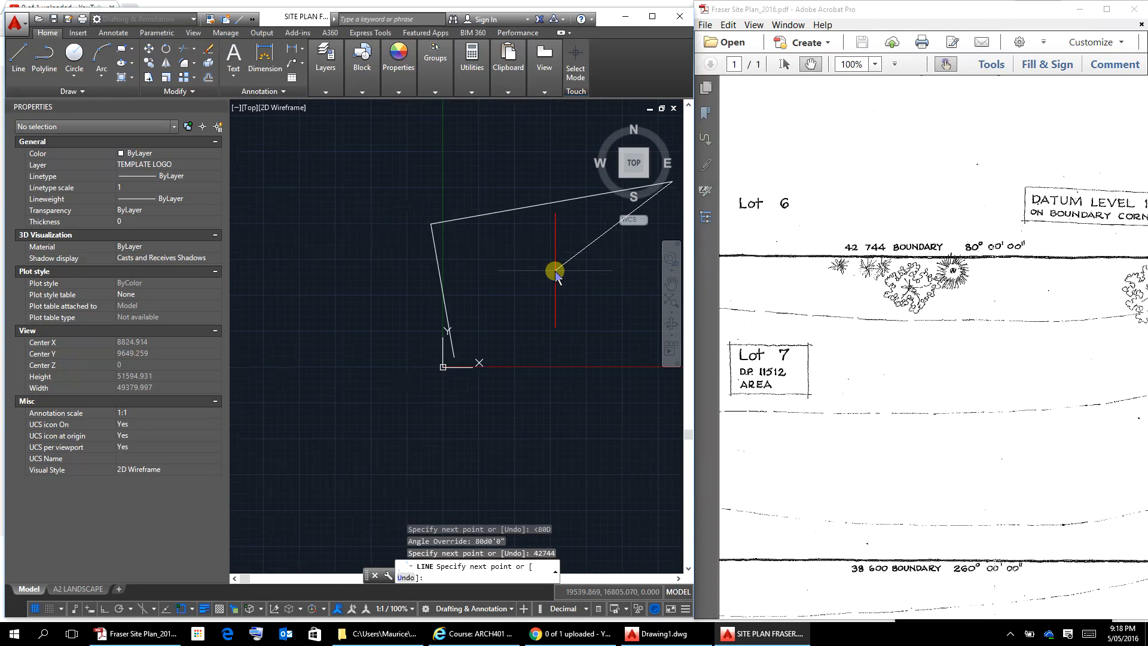
scroll(553, 266, down, 3)
middle_drag(541, 279, 417, 286)
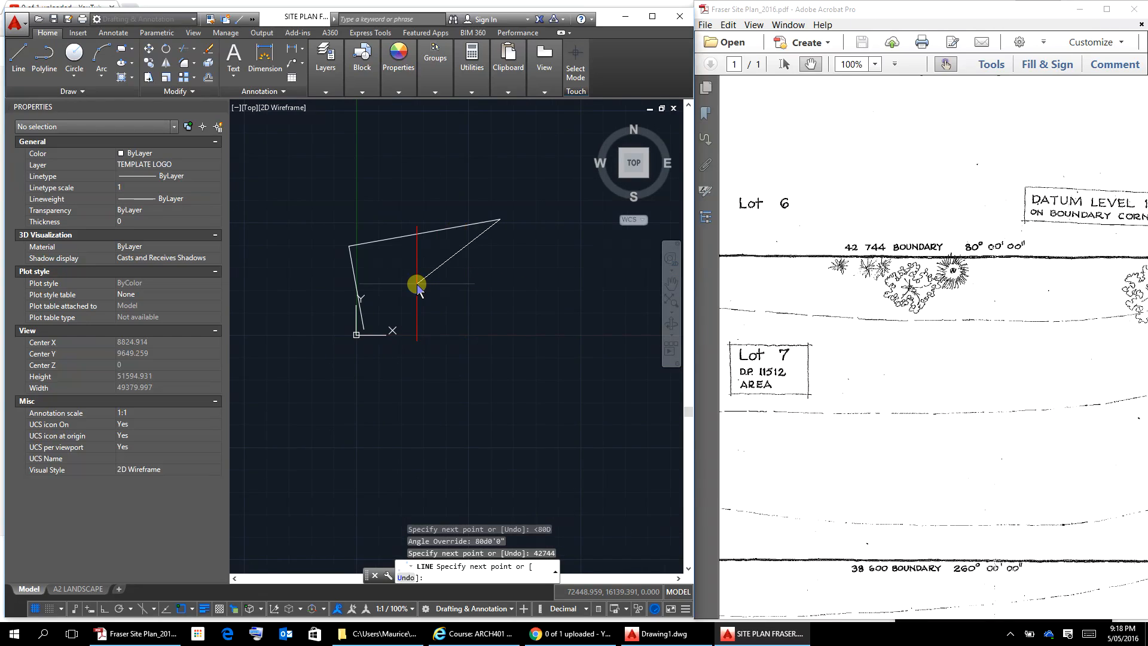
Step: Draw Lot 7's Fraser Street boundary 23863 long at a bearing of 180d with ortho off, and close the outline at the first line's start point
scroll(417, 286, up, 2)
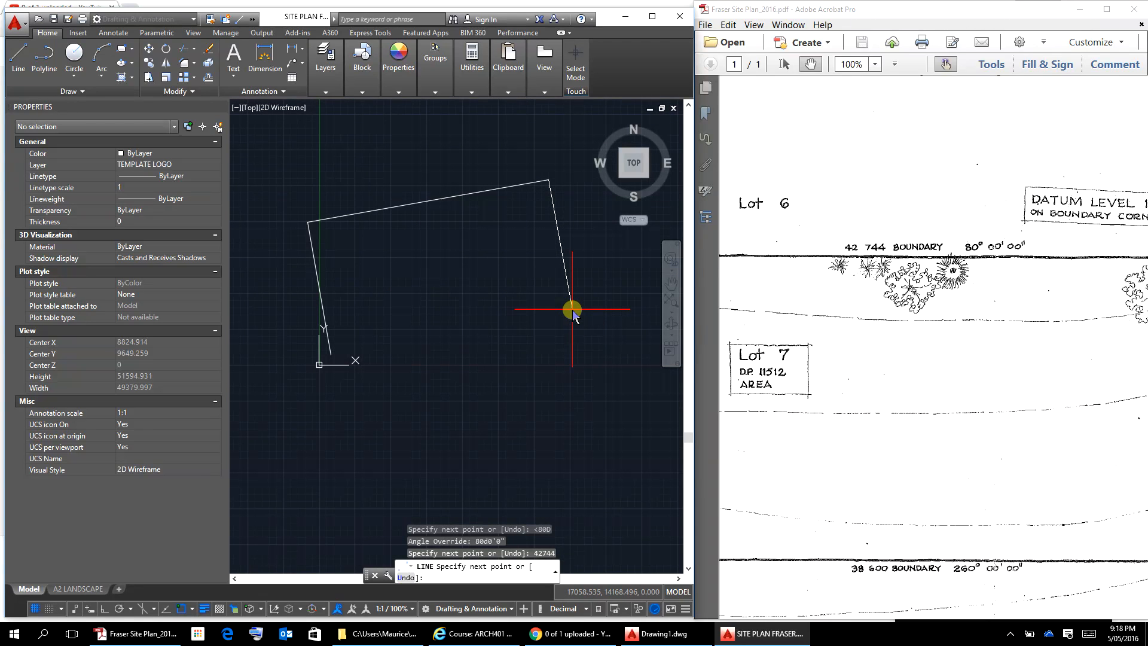
mouse_move(1007, 389)
mouse_down()
mouse_move(937, 392)
mouse_move(948, 333)
mouse_up()
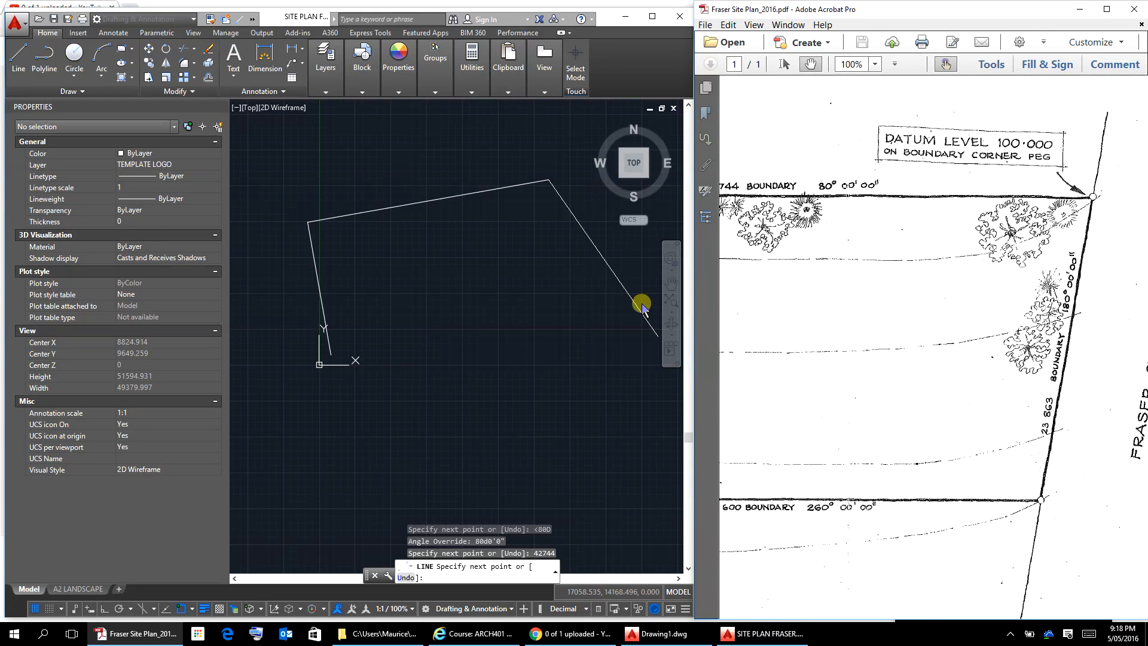
click(584, 295)
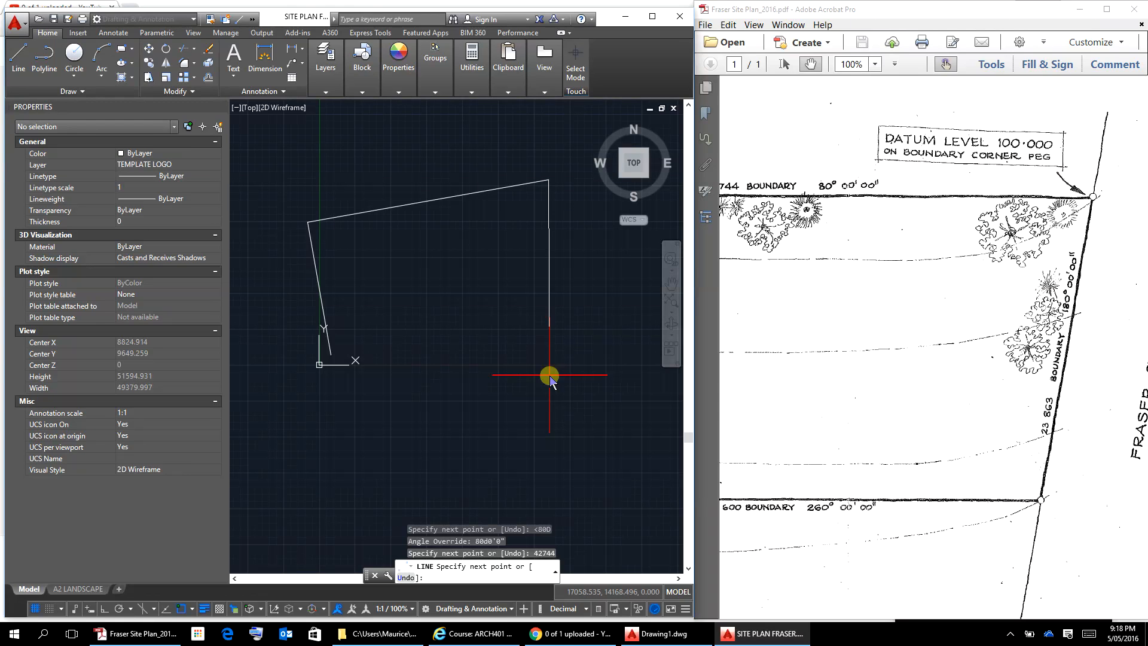
key(F8)
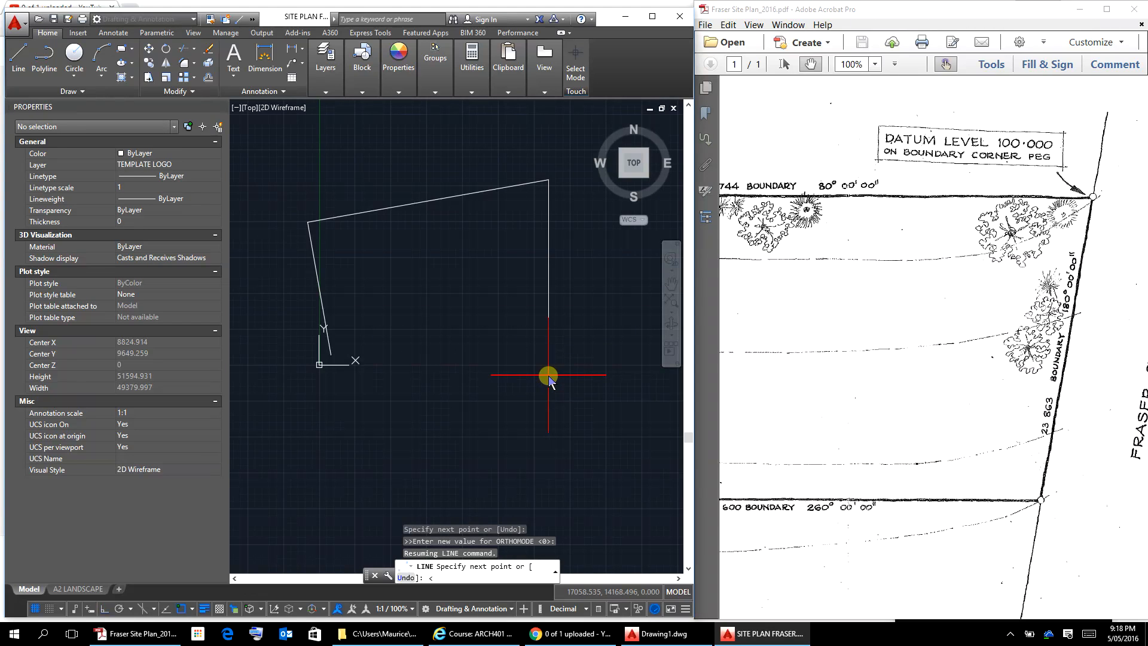
text(180D)
key(Return)
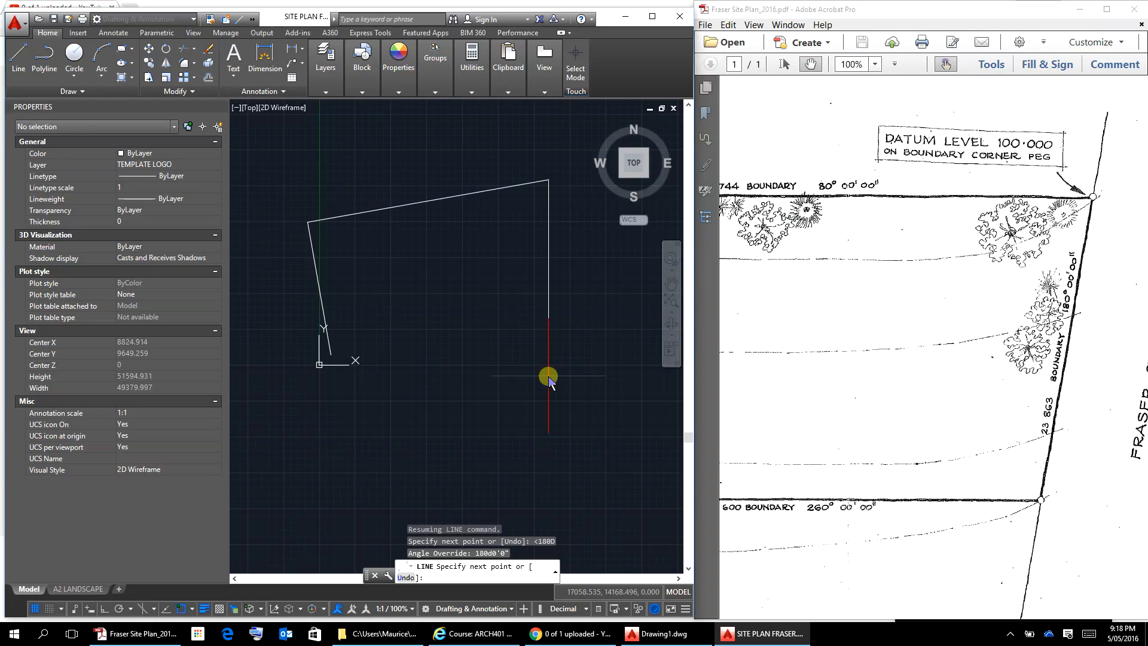
text(23863)
key(Return)
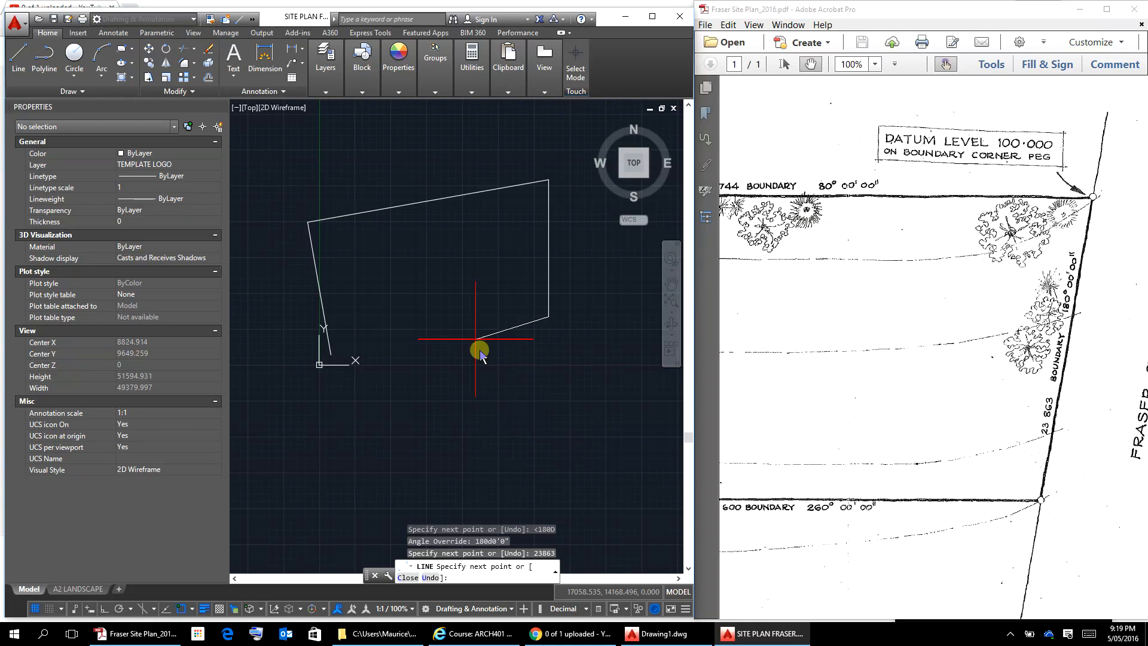
click(329, 357)
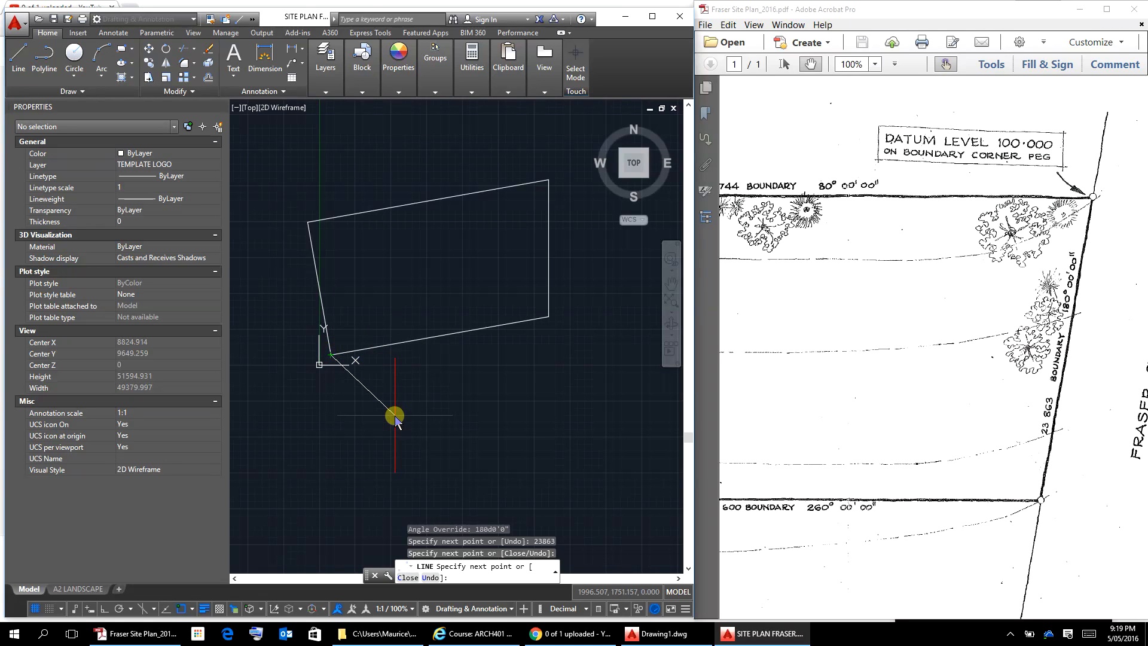
key(Escape)
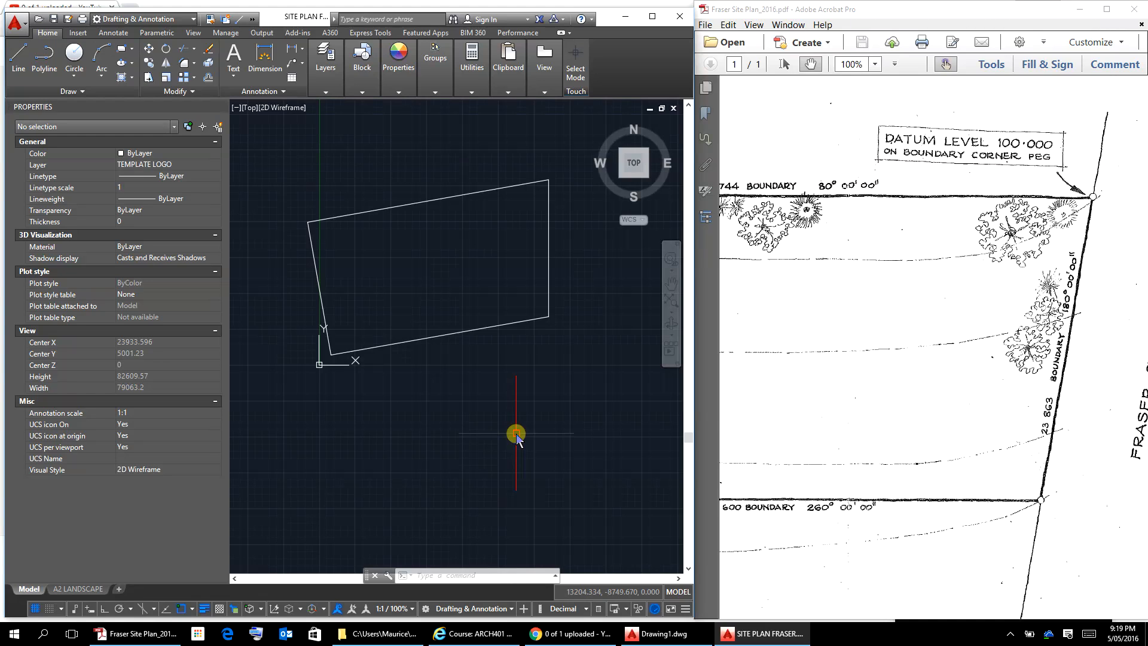
Step: Compare the closing line's length and angle properties with the Lot 7/8 boundary dimensions in the PDF
click(467, 332)
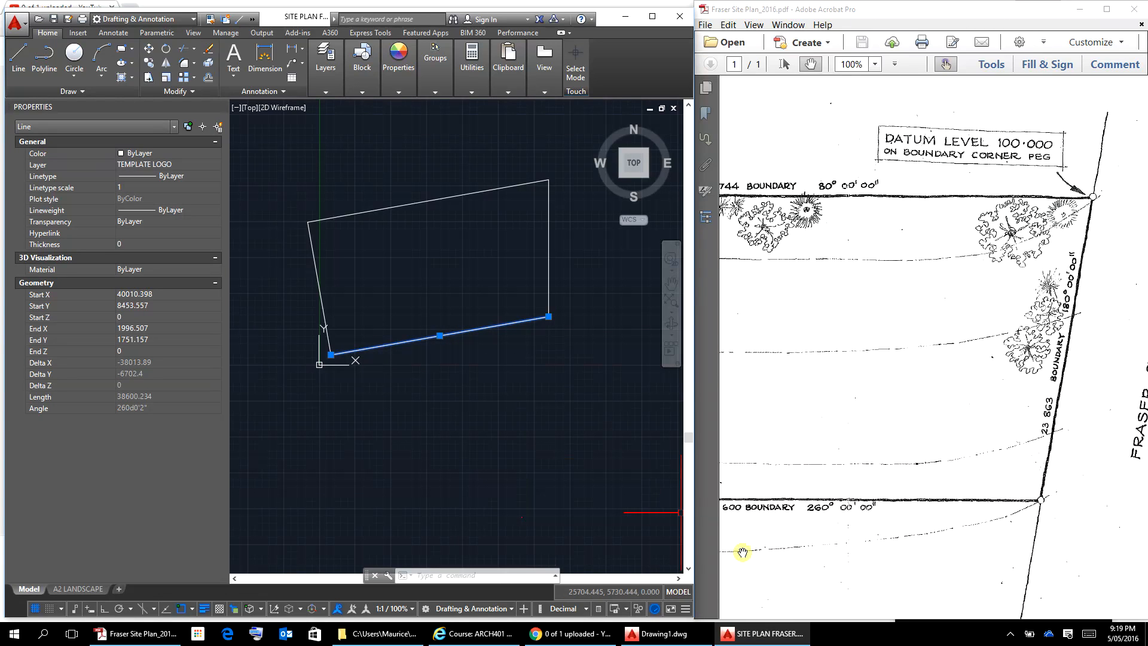
drag(790, 505, 956, 465)
drag(1001, 497, 978, 436)
drag(881, 531, 873, 513)
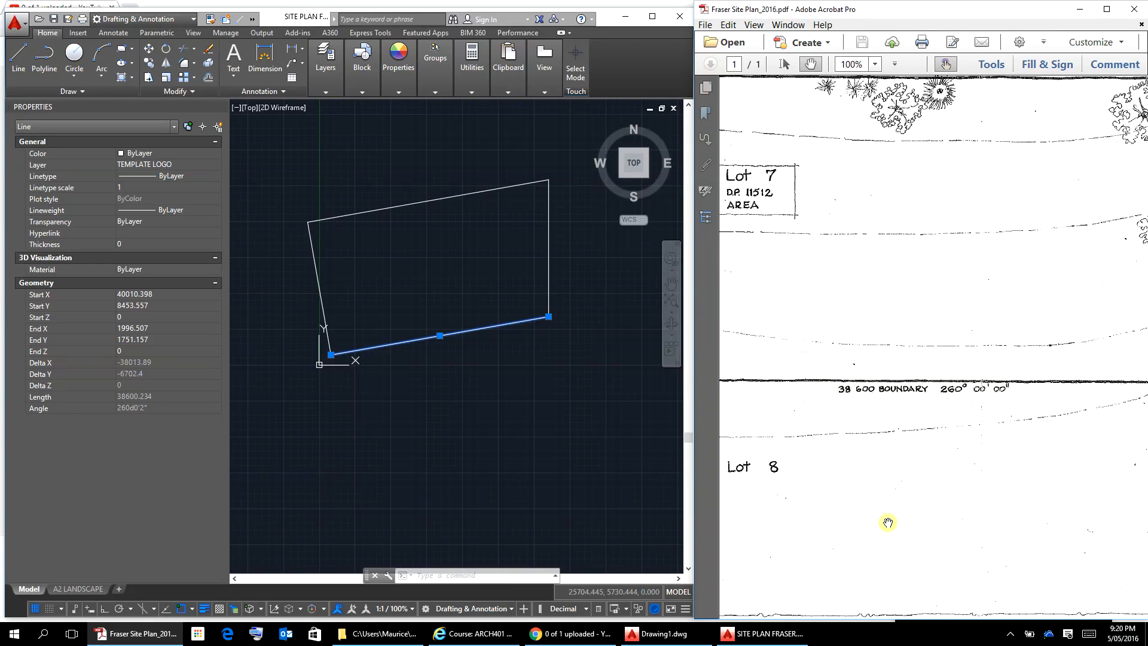
click(571, 414)
key(Escape)
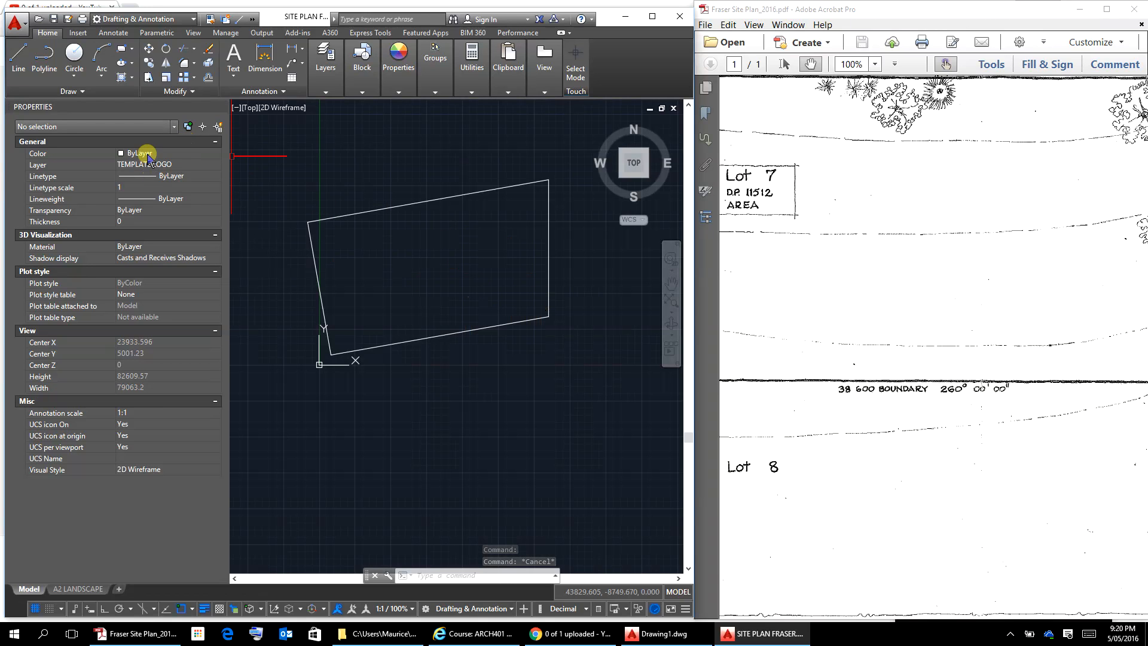
Step: Move all four Lot 7 boundary lines to the BOUNDARIES layer and clear the selection
click(565, 160)
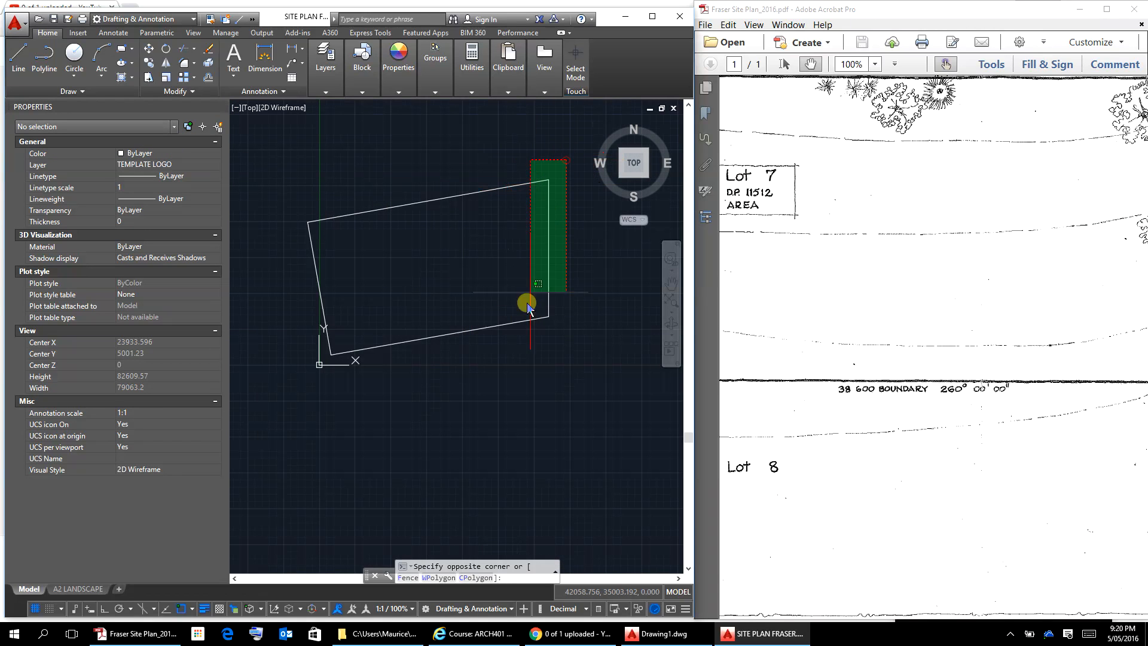
click(275, 388)
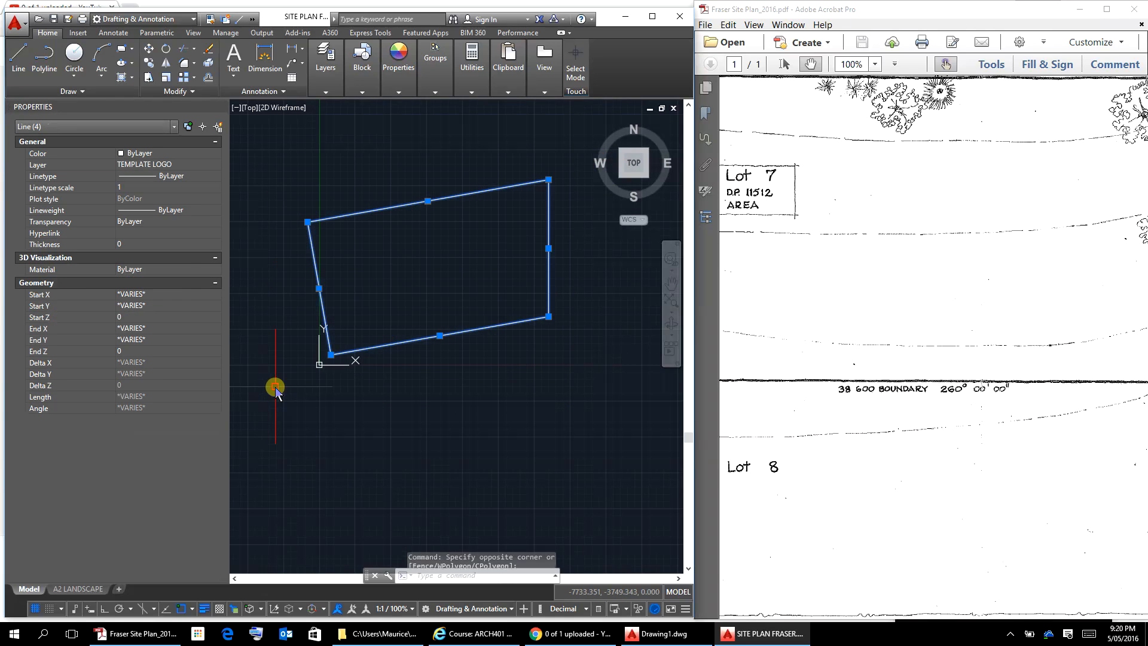
click(209, 165)
click(216, 164)
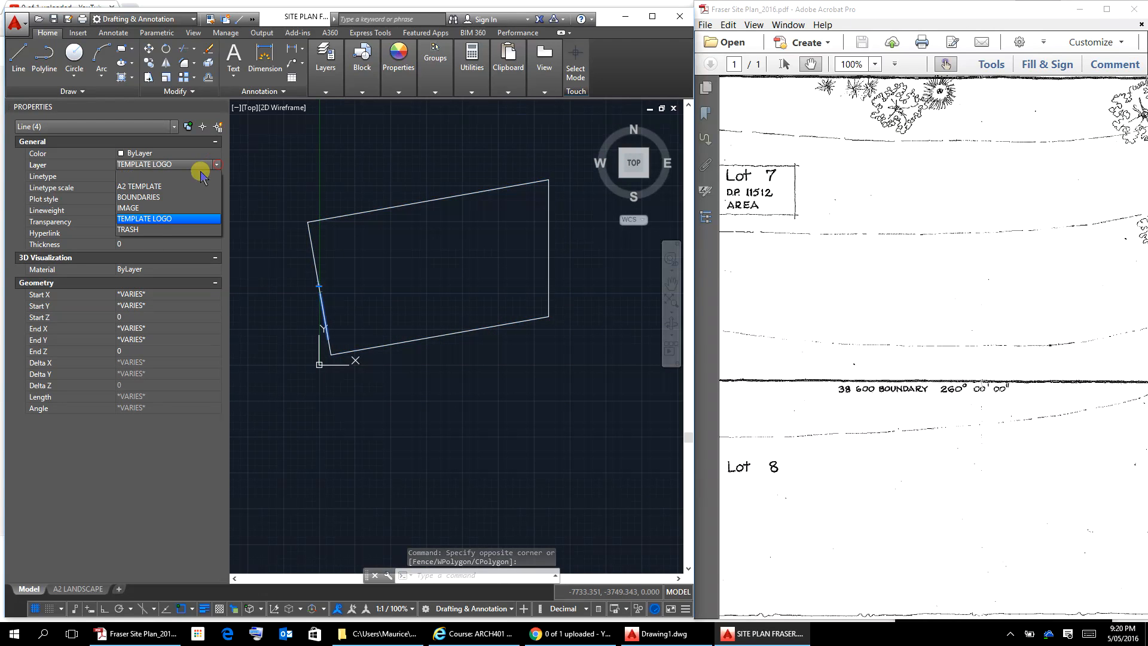
click(148, 202)
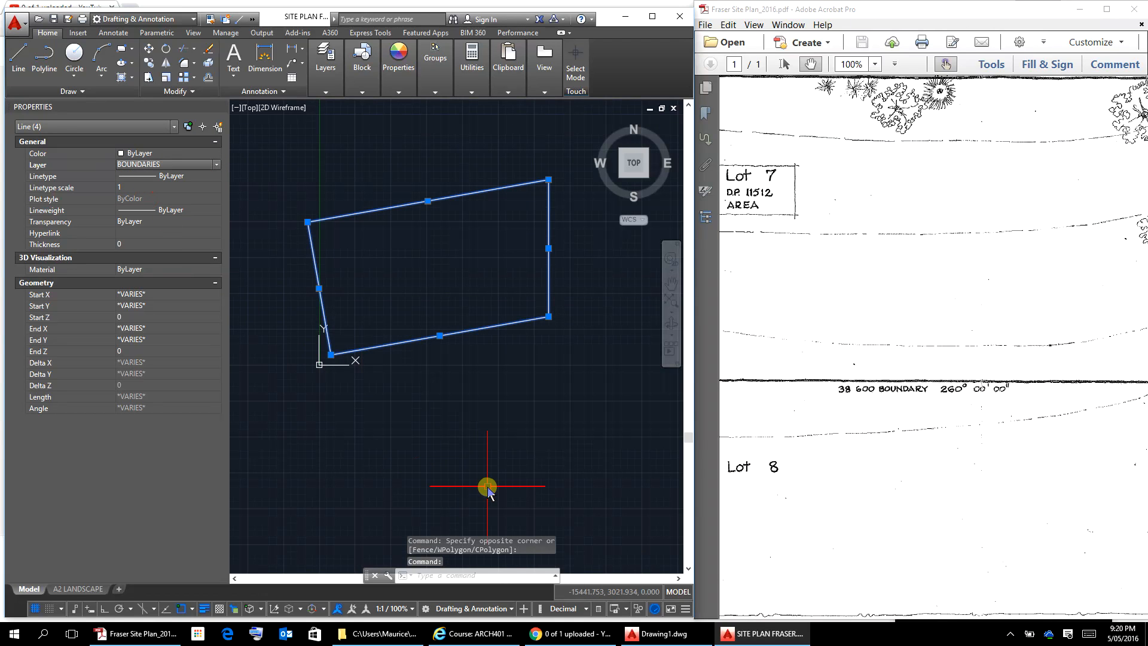
key(Escape)
key(Escape)
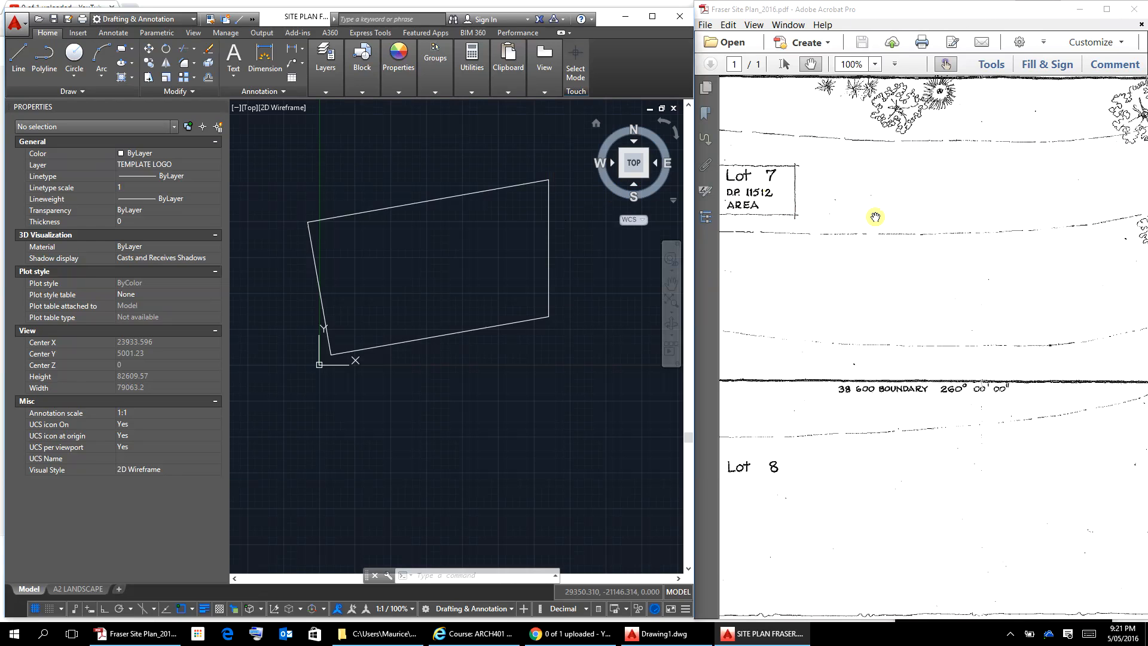
scroll(870, 217, down, 1)
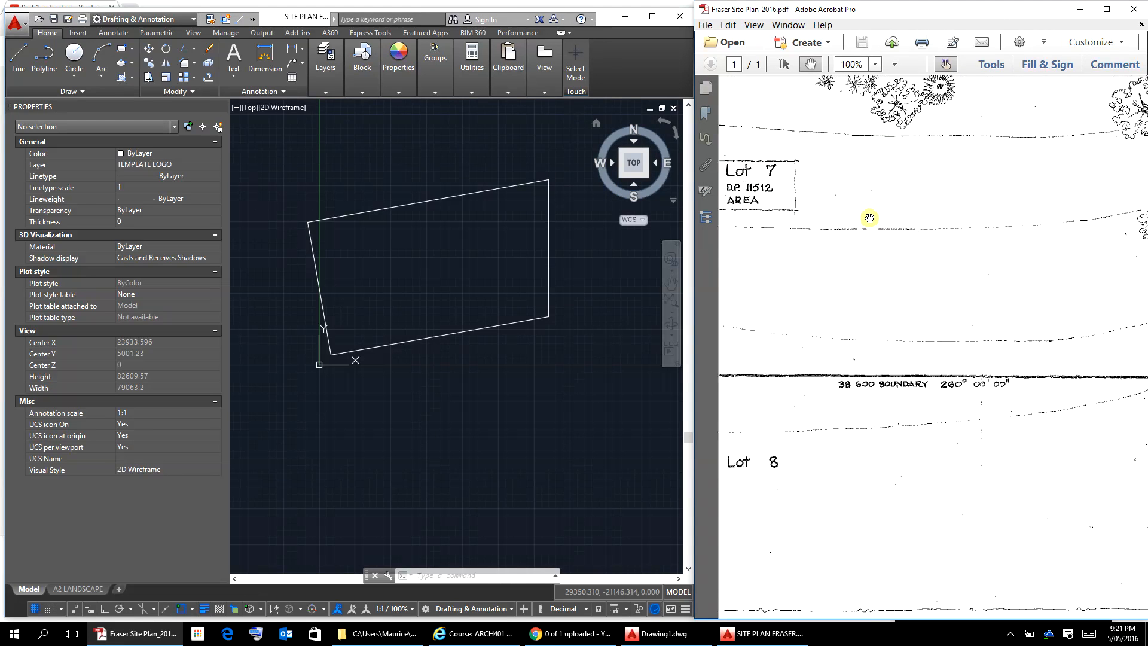
scroll(869, 218, up, 3)
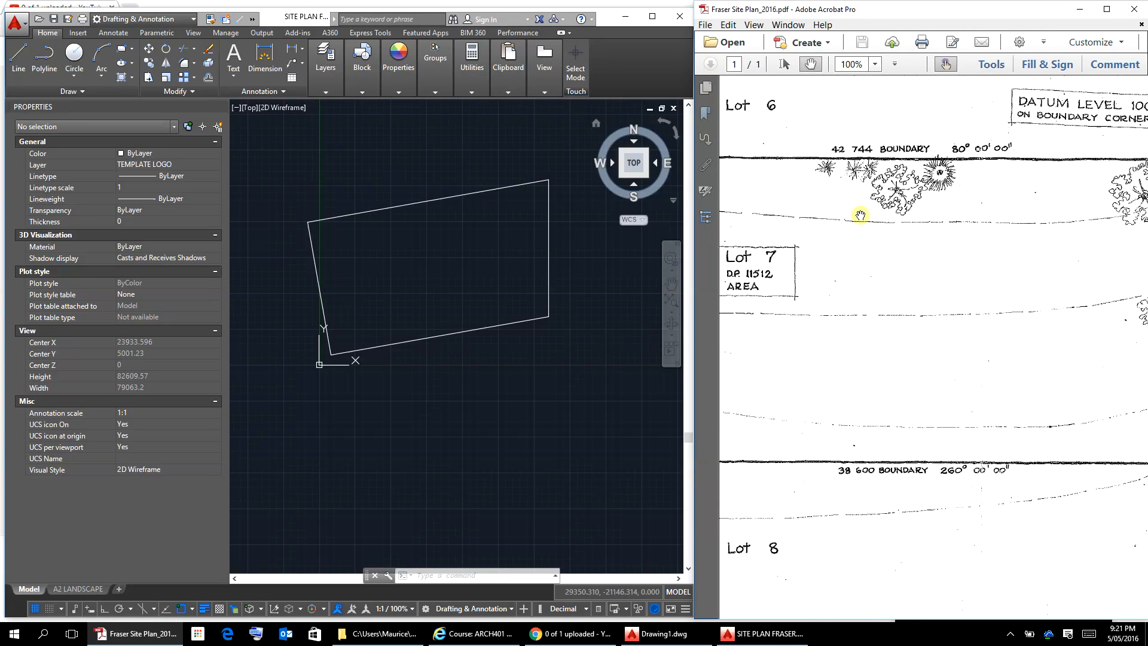
scroll(860, 215, down, 1)
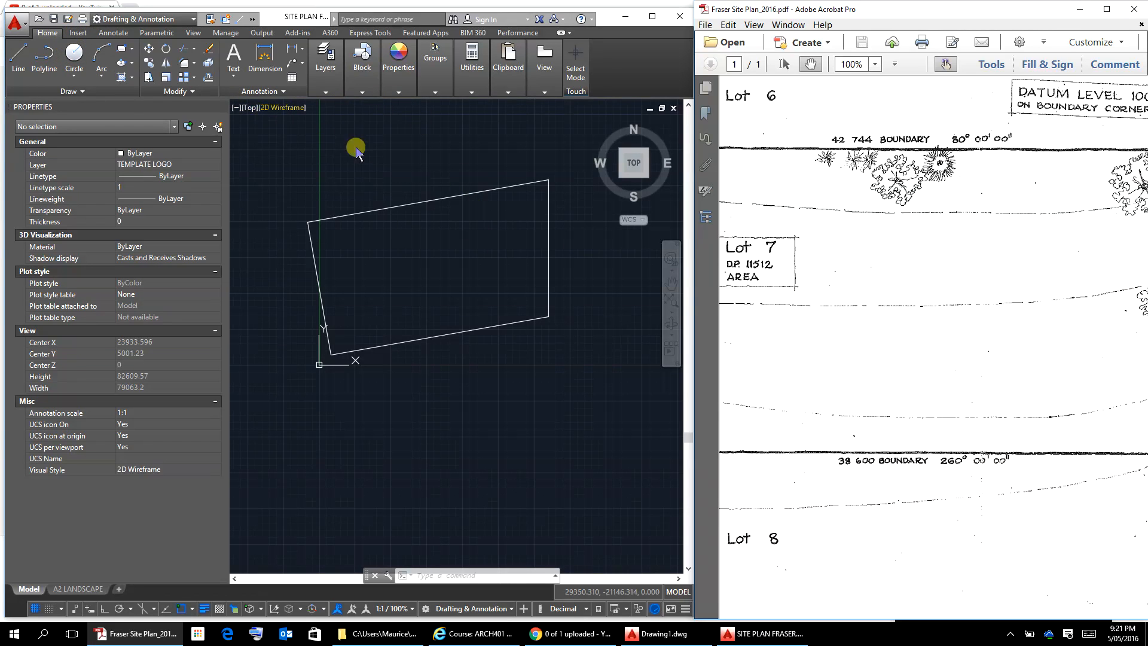
Step: Maximize the drawing window and turn on the IMAGE layer
click(652, 17)
click(555, 35)
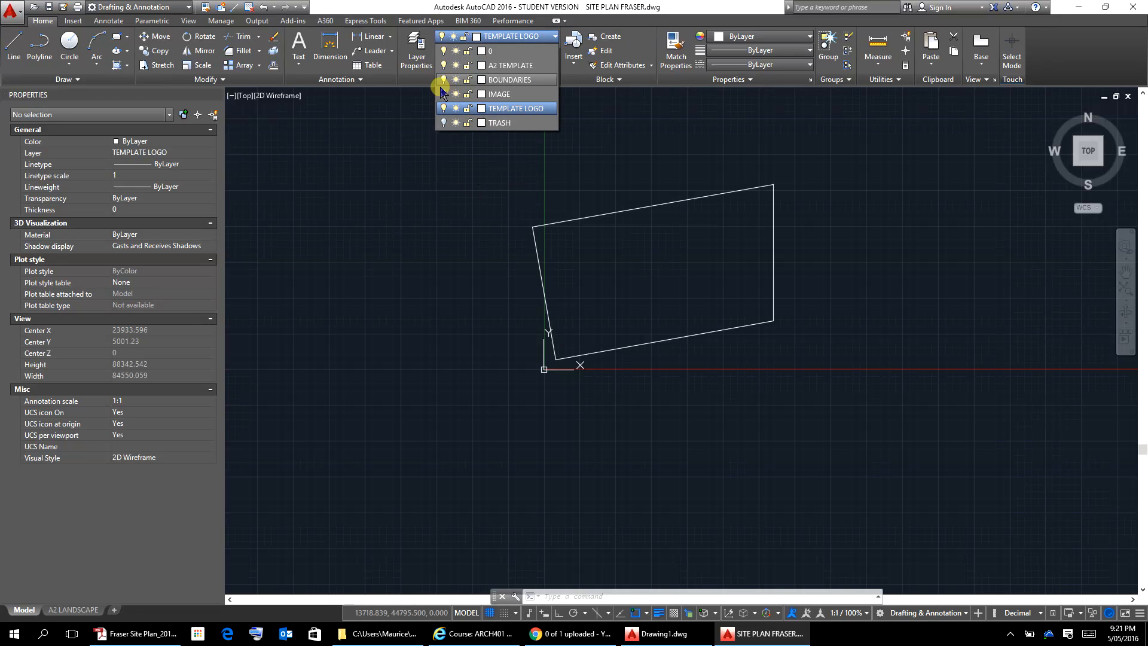
click(443, 94)
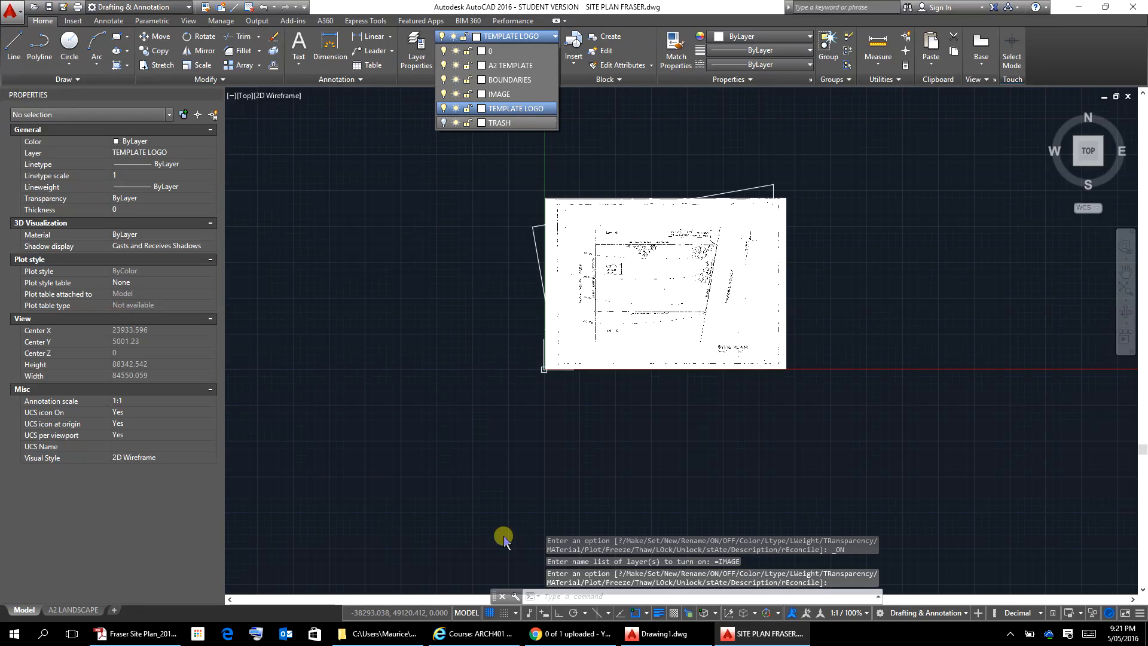
click(808, 379)
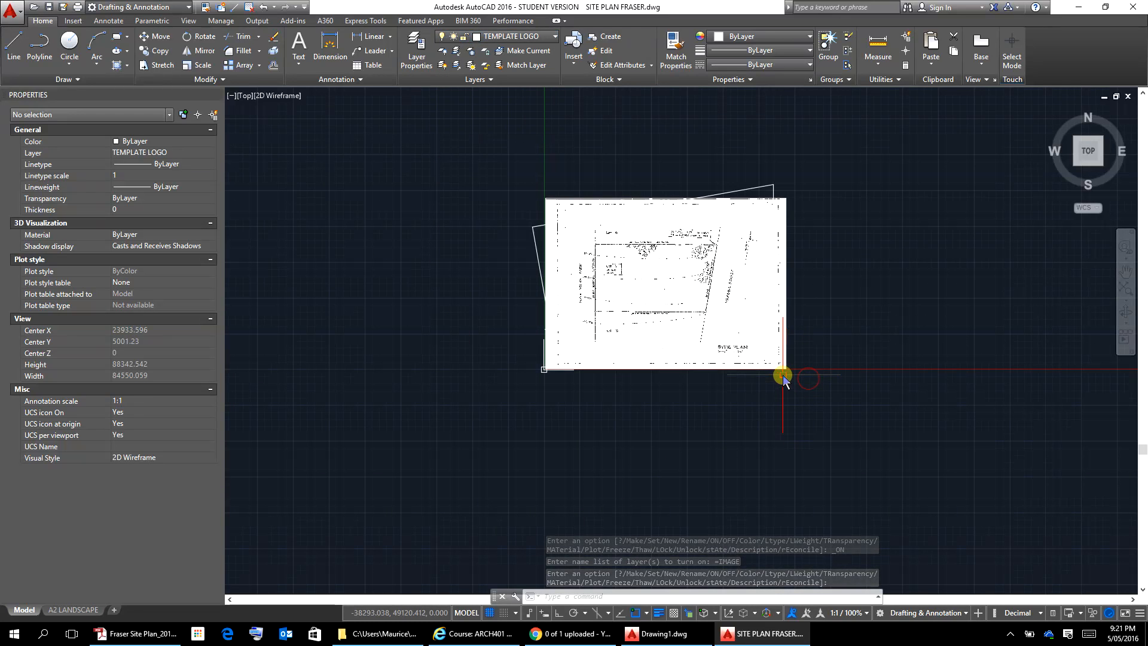
Step: Send the scanned site plan image to the back of the draw order
click(783, 370)
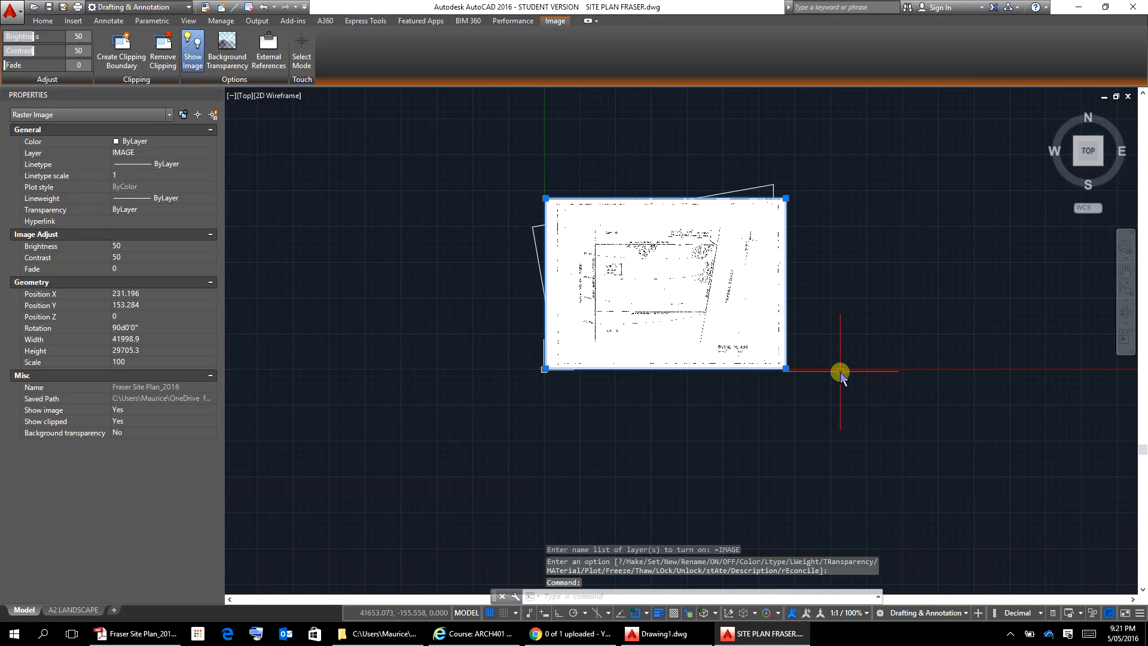
right_click(840, 371)
click(895, 201)
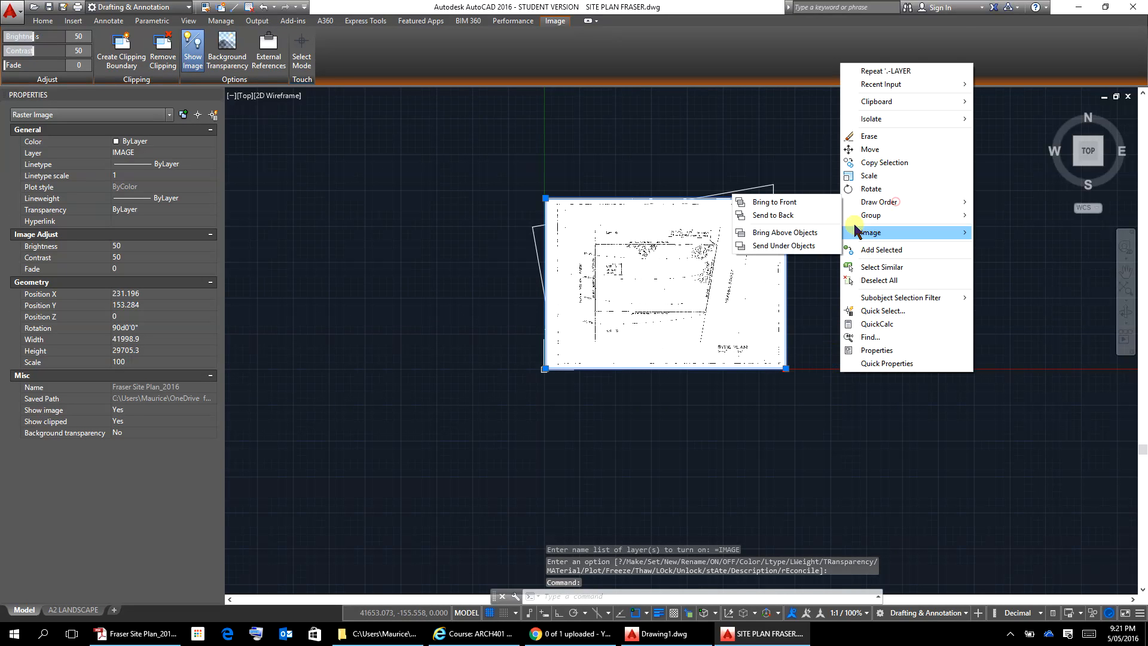
click(783, 213)
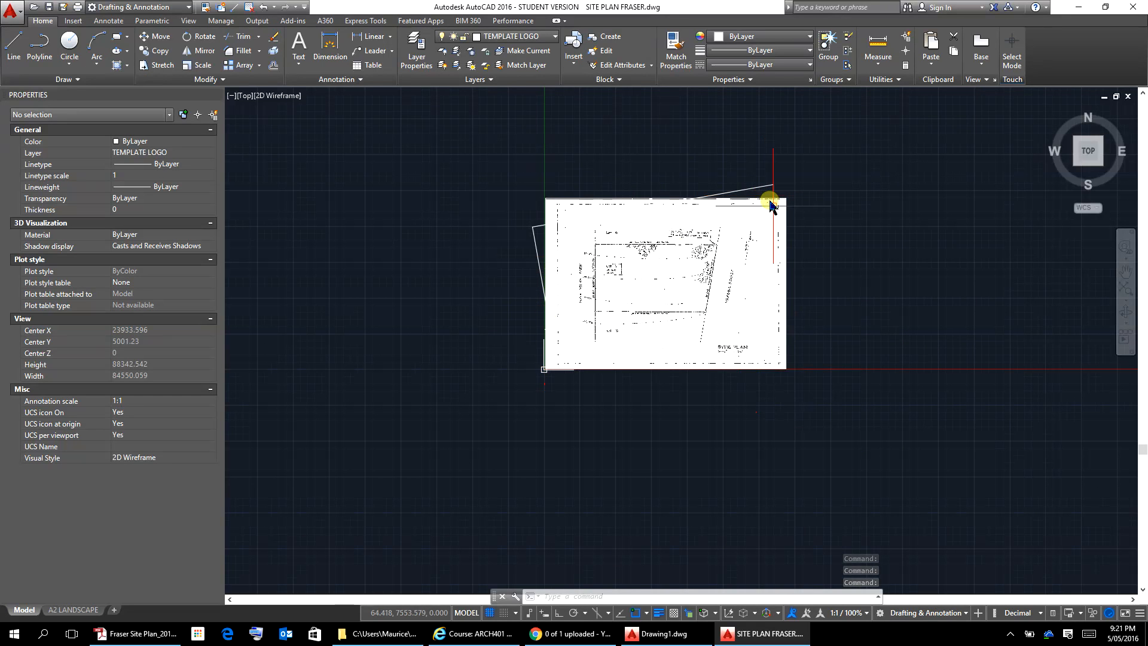
Step: Set the BOUNDARIES layer's color to red in the layer properties
click(553, 37)
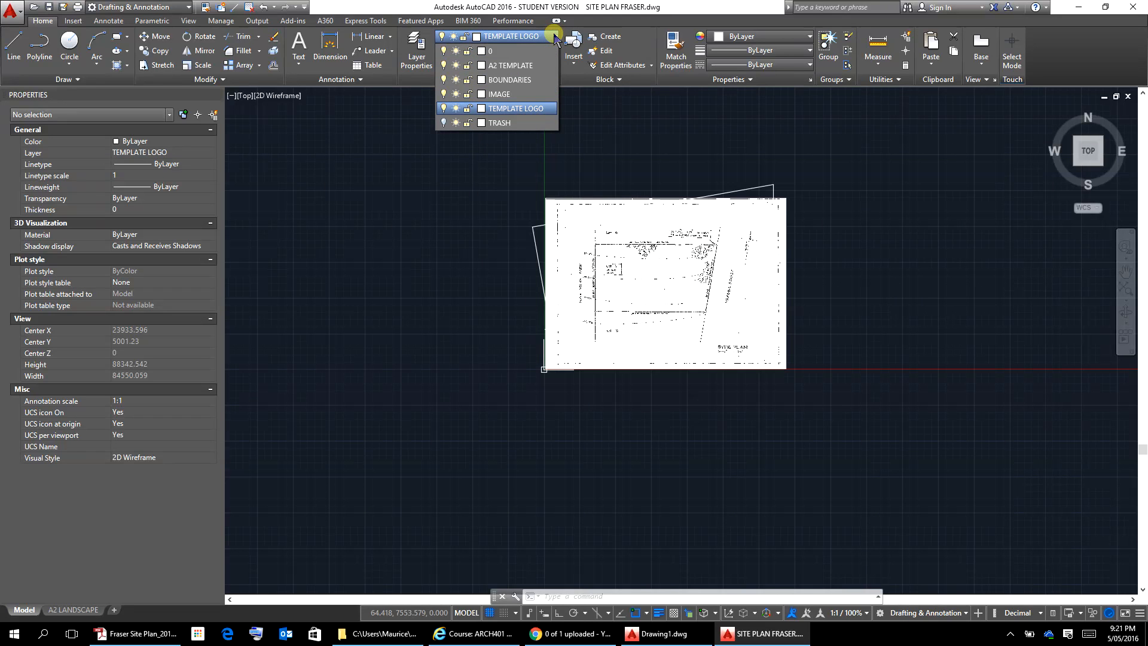
click(554, 37)
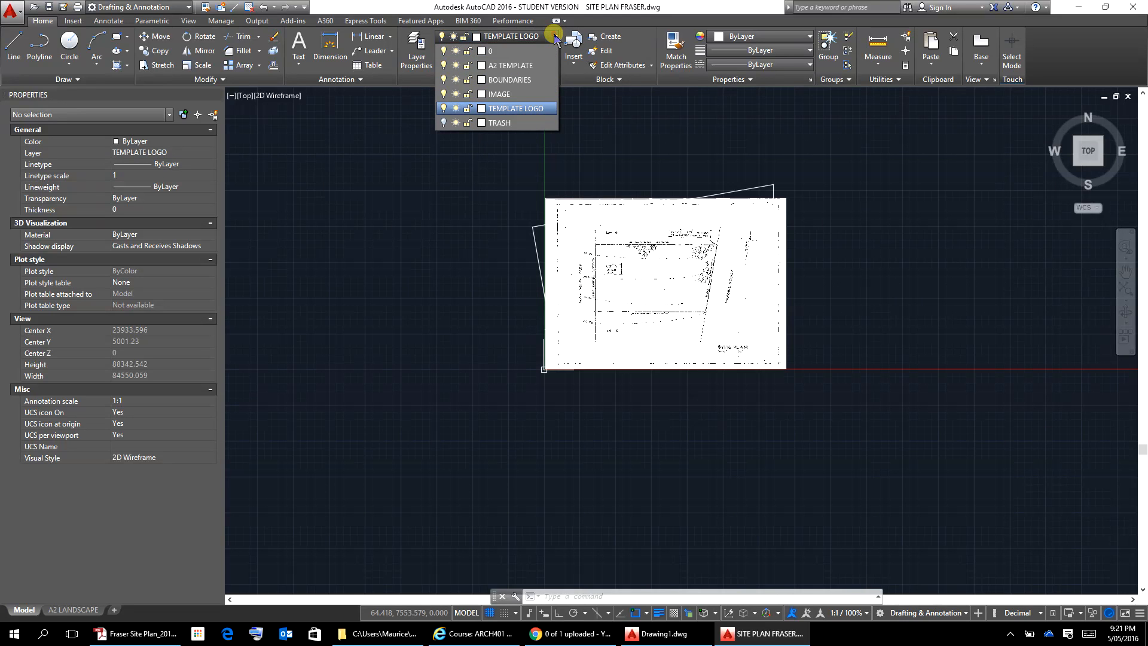
click(415, 57)
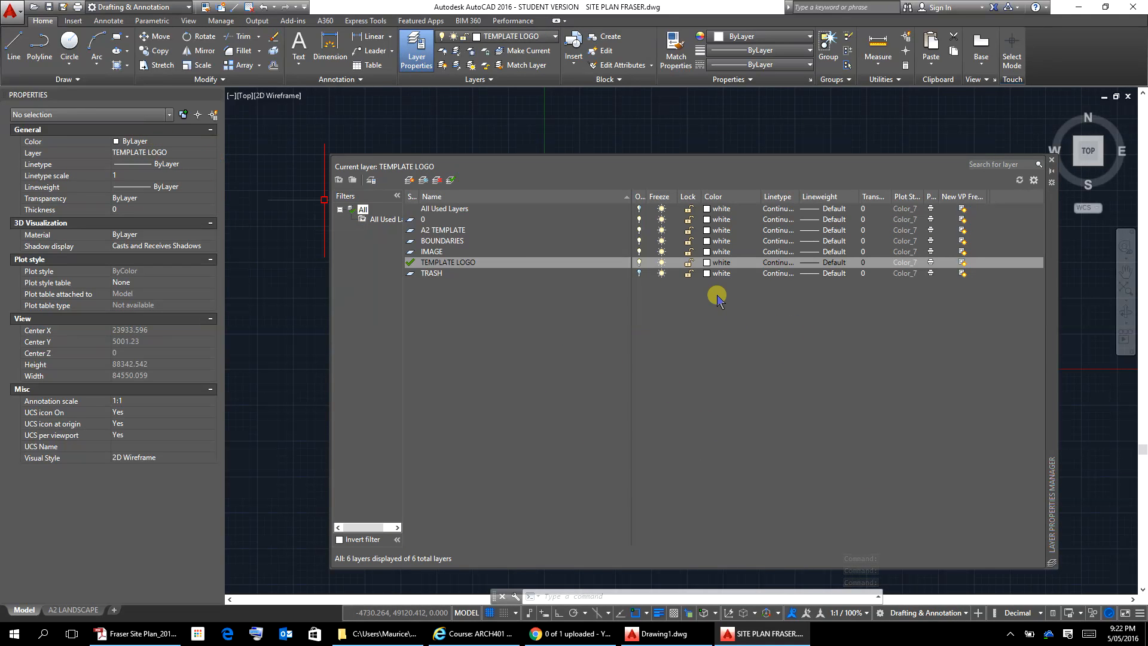
click(722, 242)
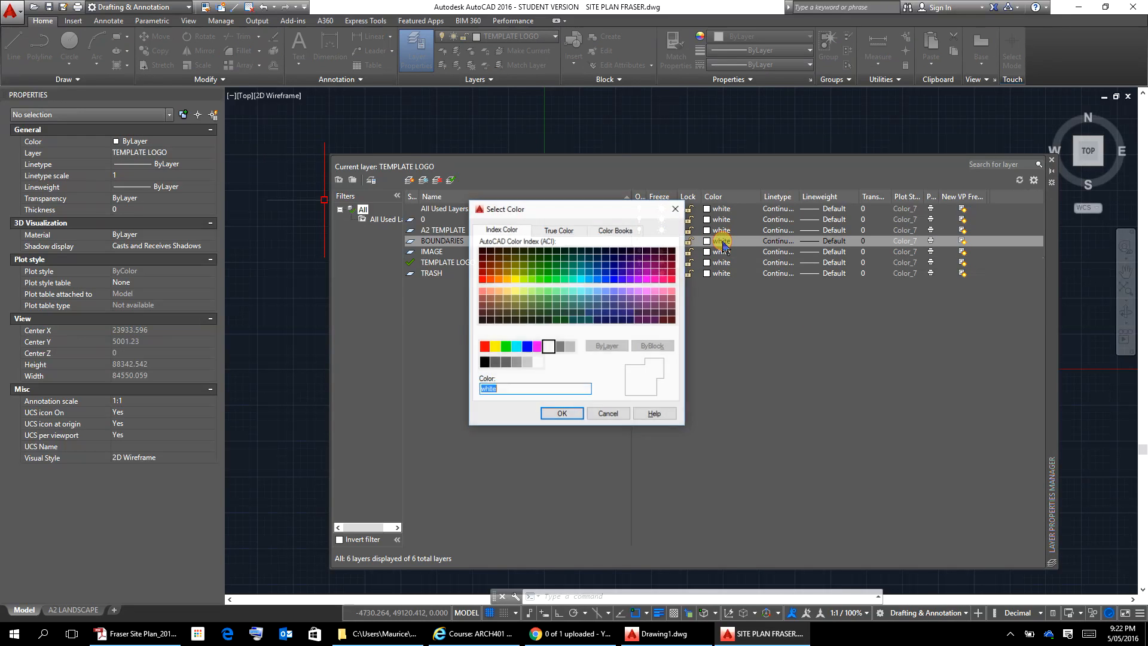
click(485, 348)
click(562, 414)
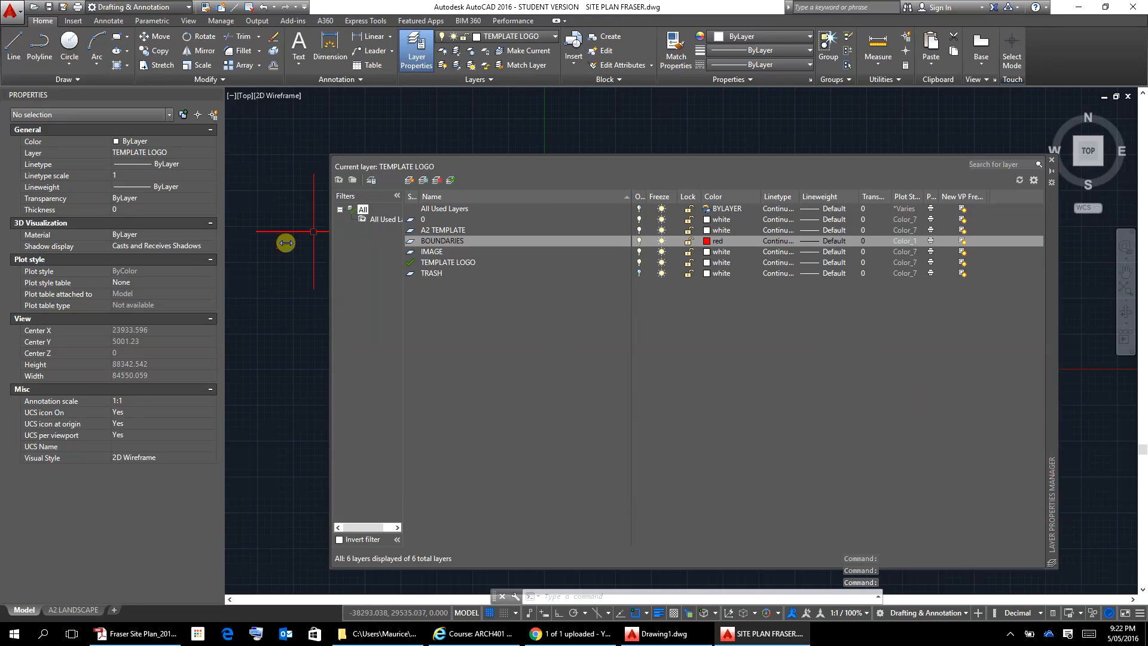
click(1052, 160)
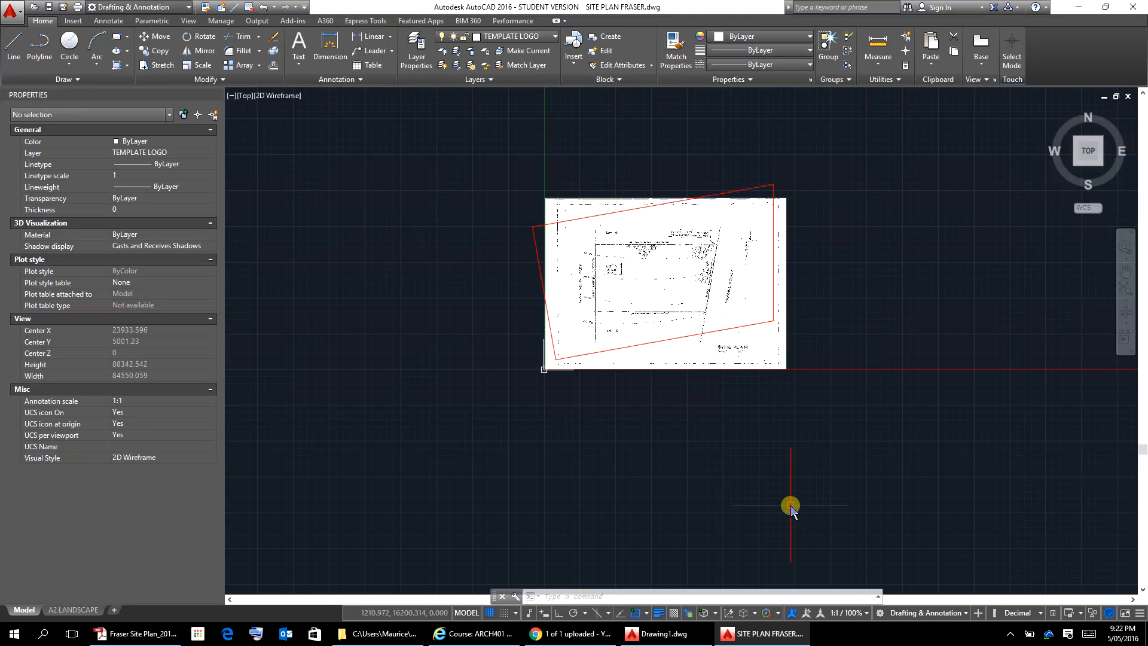
Step: Examine how the red boundary outline compares in size and orientation with Lot 7 on the site plan image
scroll(728, 321, up, 6)
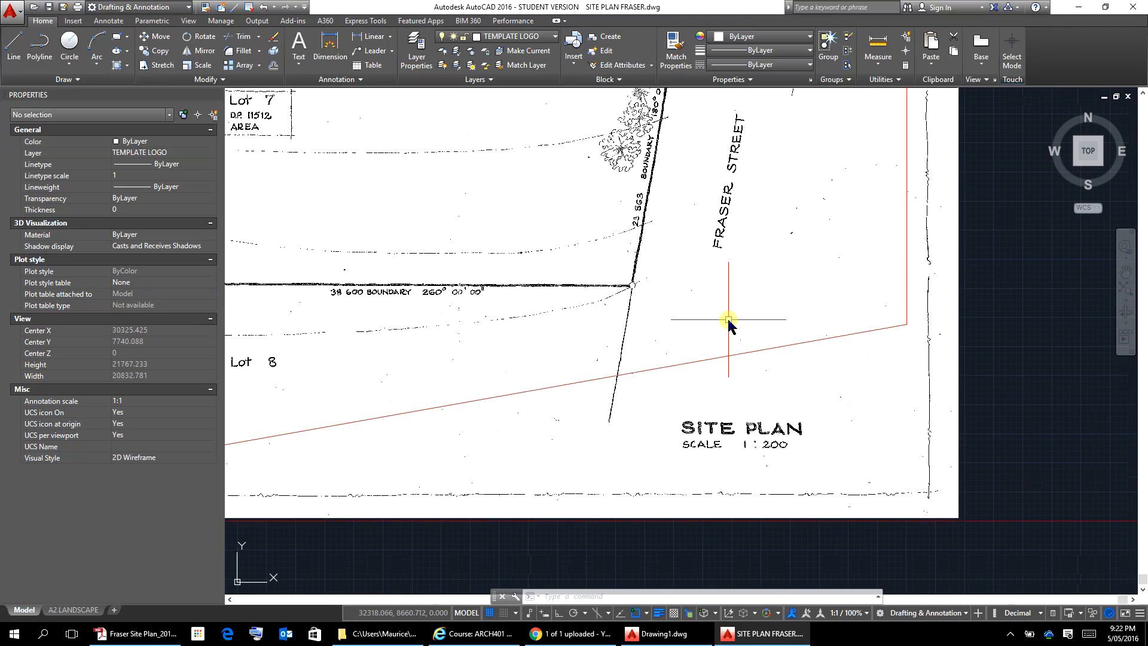
scroll(728, 321, down, 4)
middle_drag(728, 321, 725, 448)
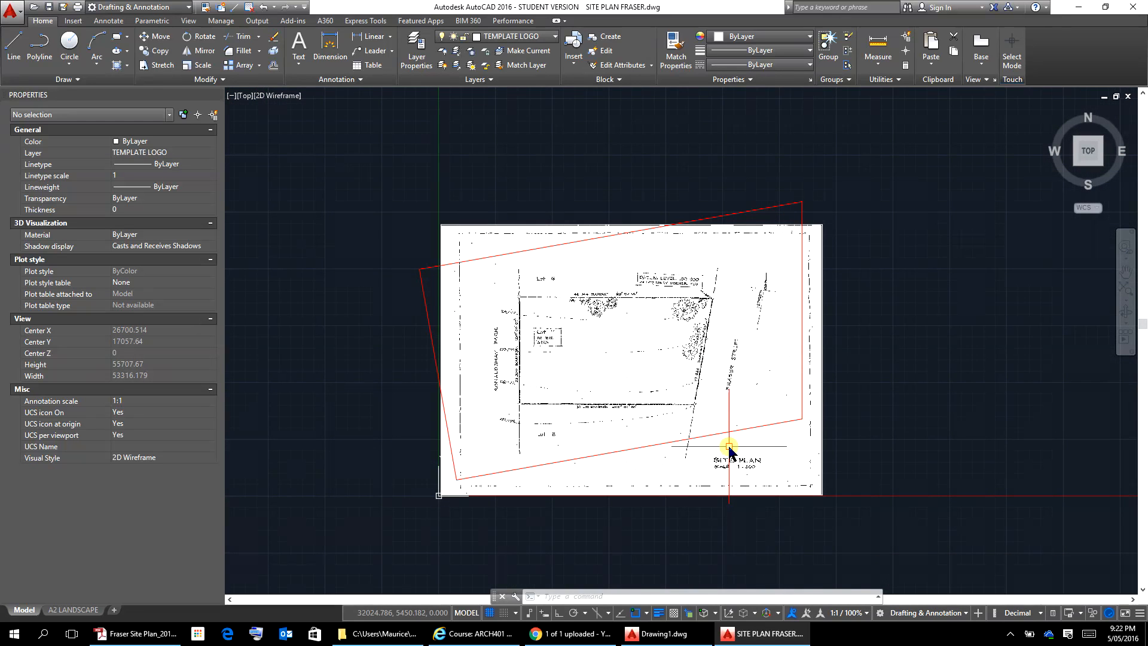
scroll(729, 448, up, 2)
scroll(730, 449, down, 2)
scroll(728, 448, up, 2)
scroll(729, 448, down, 2)
scroll(729, 449, up, 2)
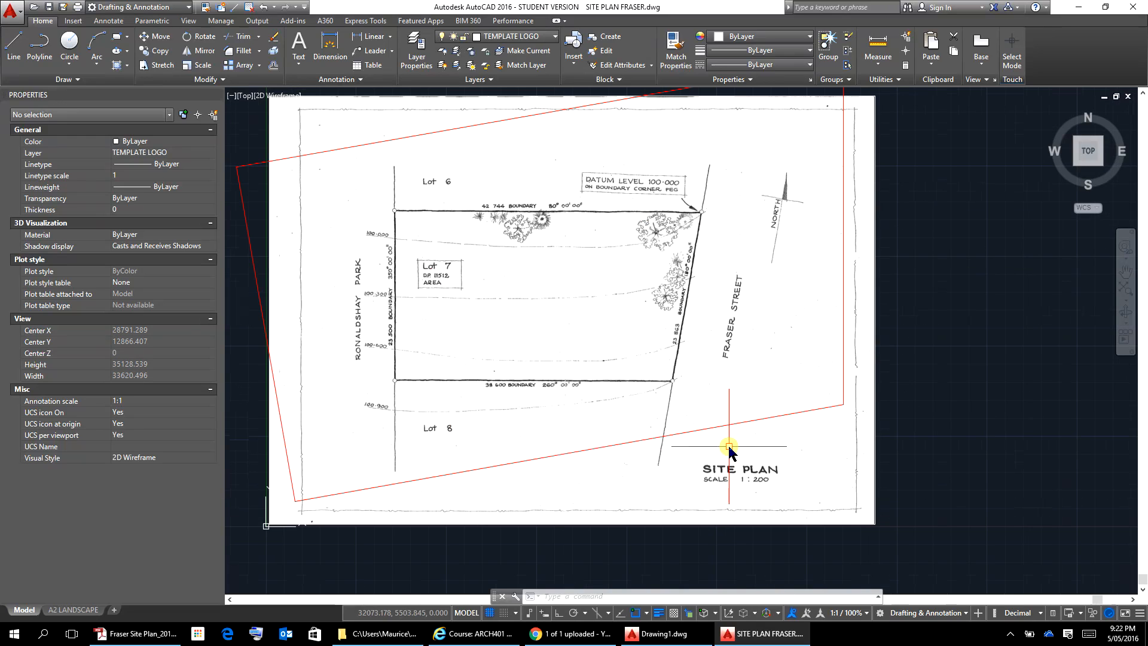